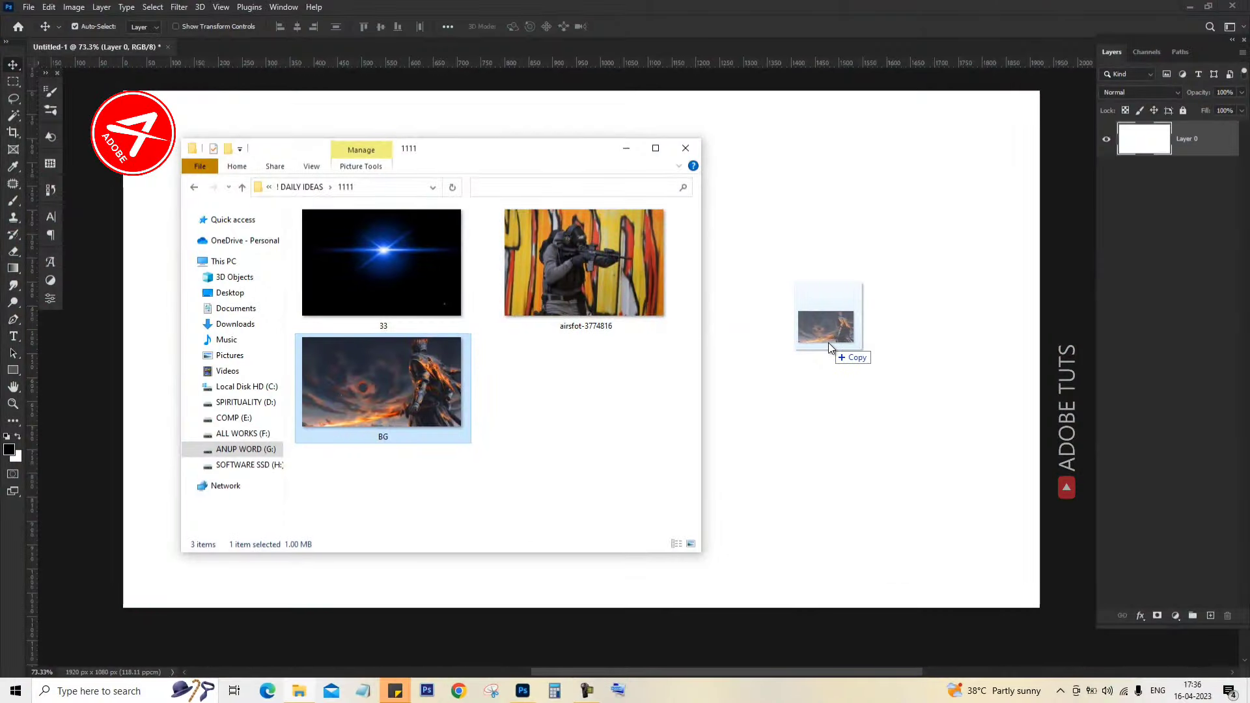
- Place the fiery knight image as the BG layer and rasterize it
{"action": "left_click_drag", "start_coordinate": [828, 342], "coordinate": [828, 343]}
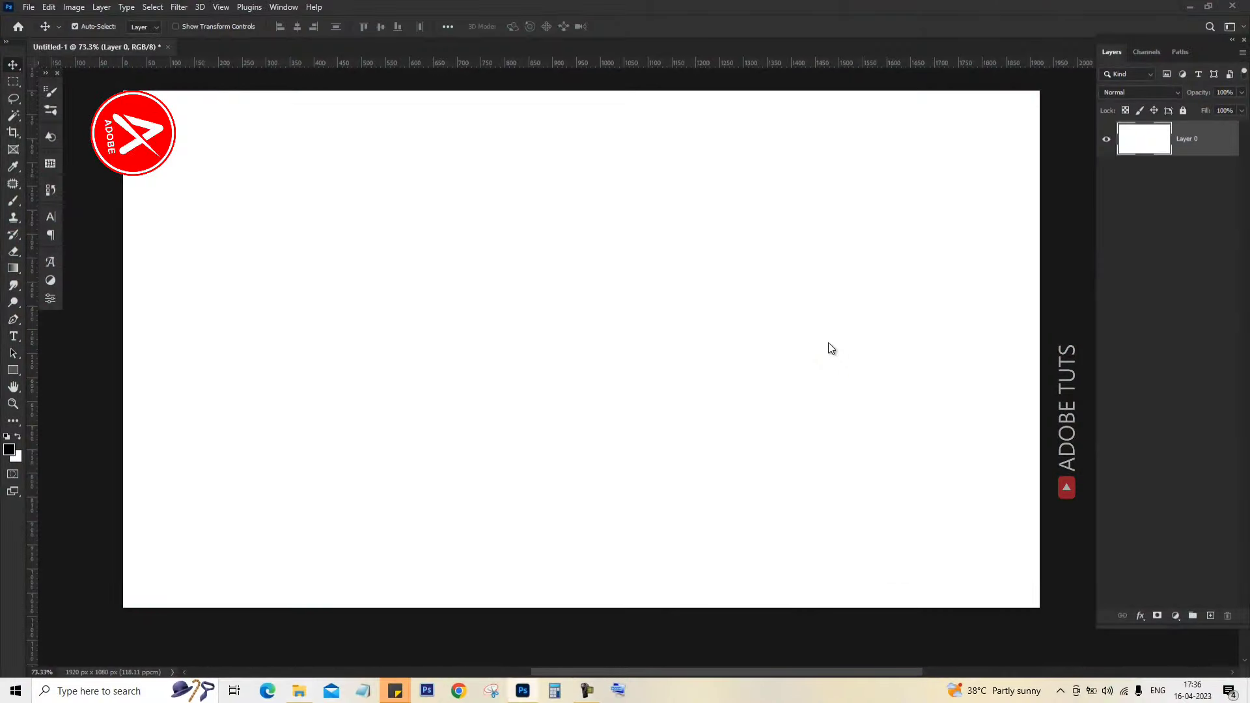
{"action": "key", "text": "Return"}
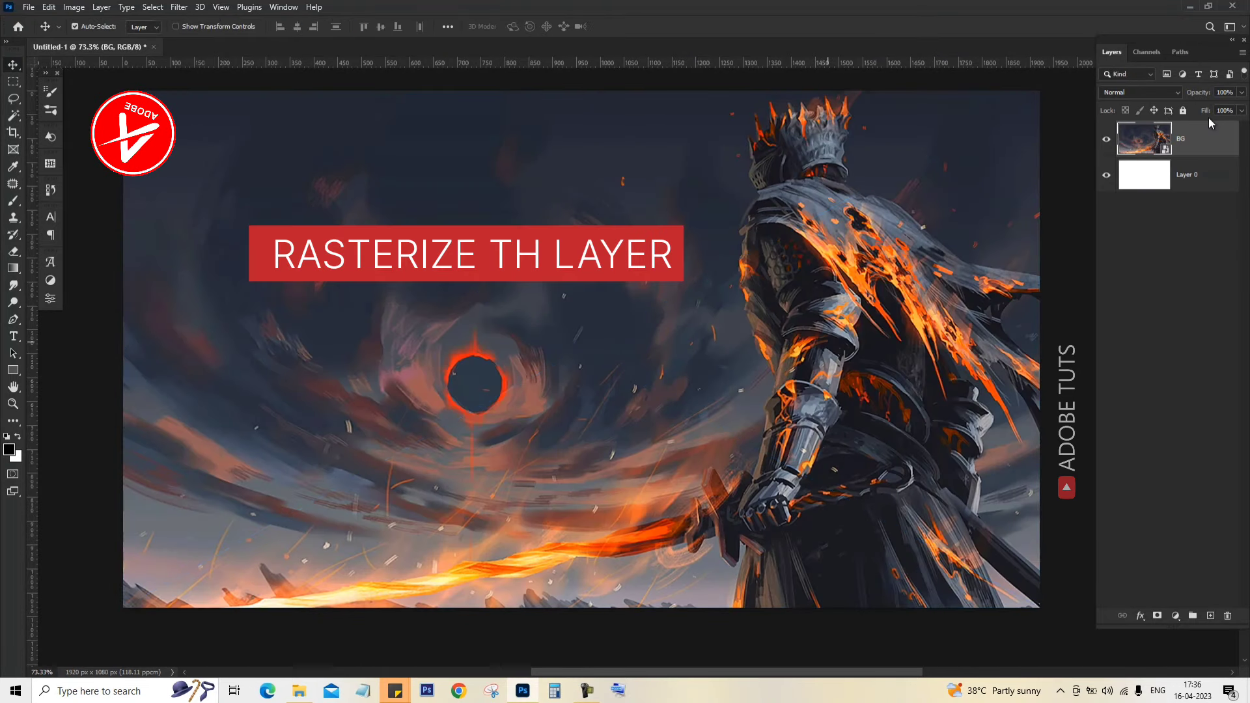
{"action": "right_click", "coordinate": [1204, 138]}
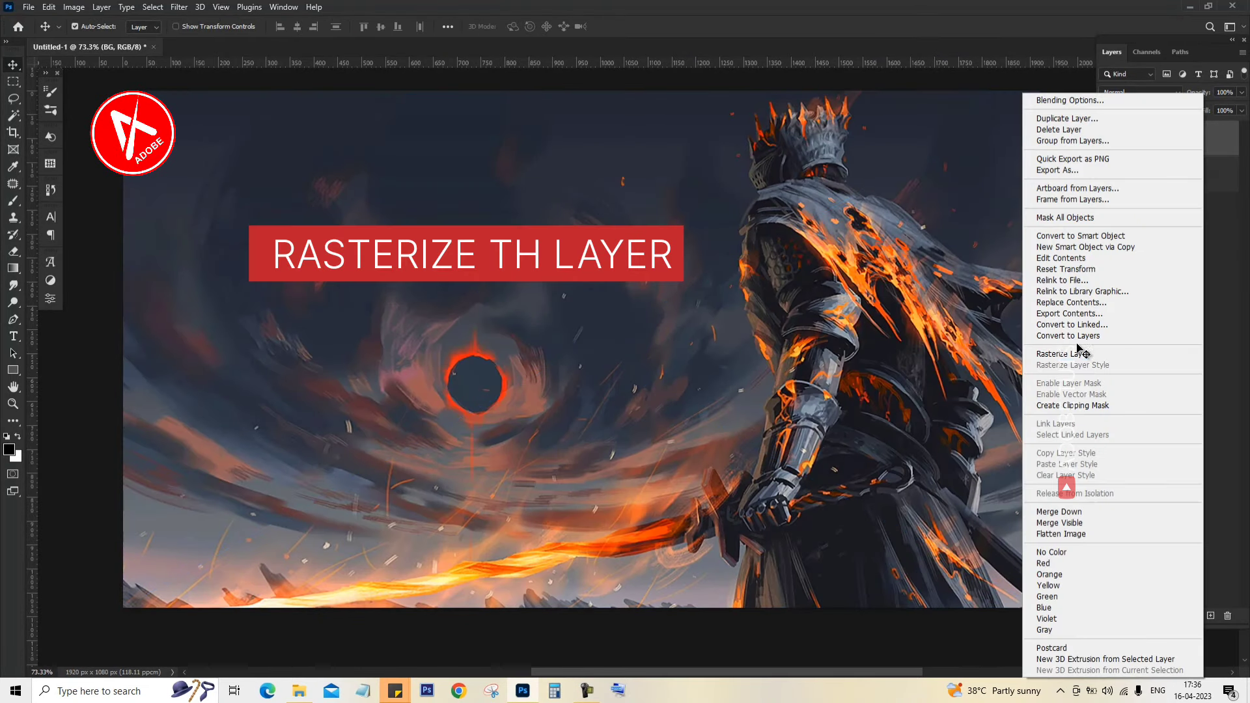
{"action": "key", "text": "Return"}
{"action": "left_click", "coordinate": [301, 695]}
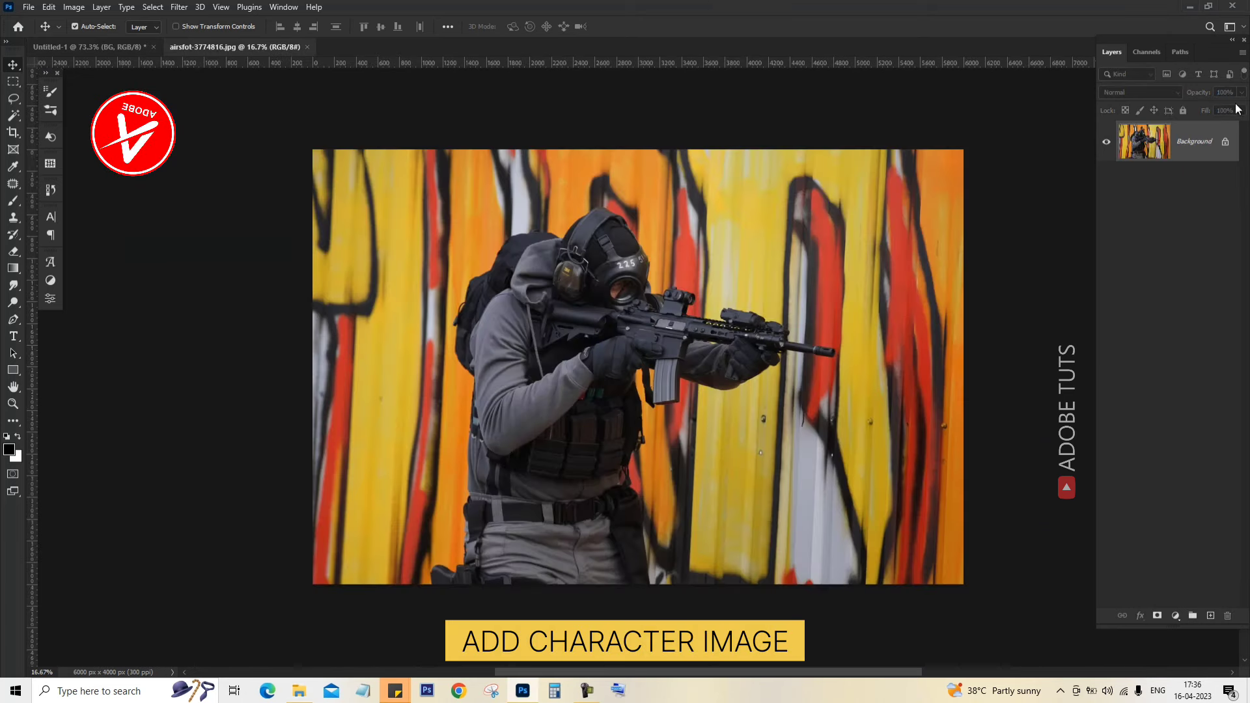
- Unlock the airsoft photo's background as Layer 0 and select the soldier with Select Subject
{"action": "scroll", "coordinate": [731, 282], "scroll_direction": "up", "scroll_amount": 2}
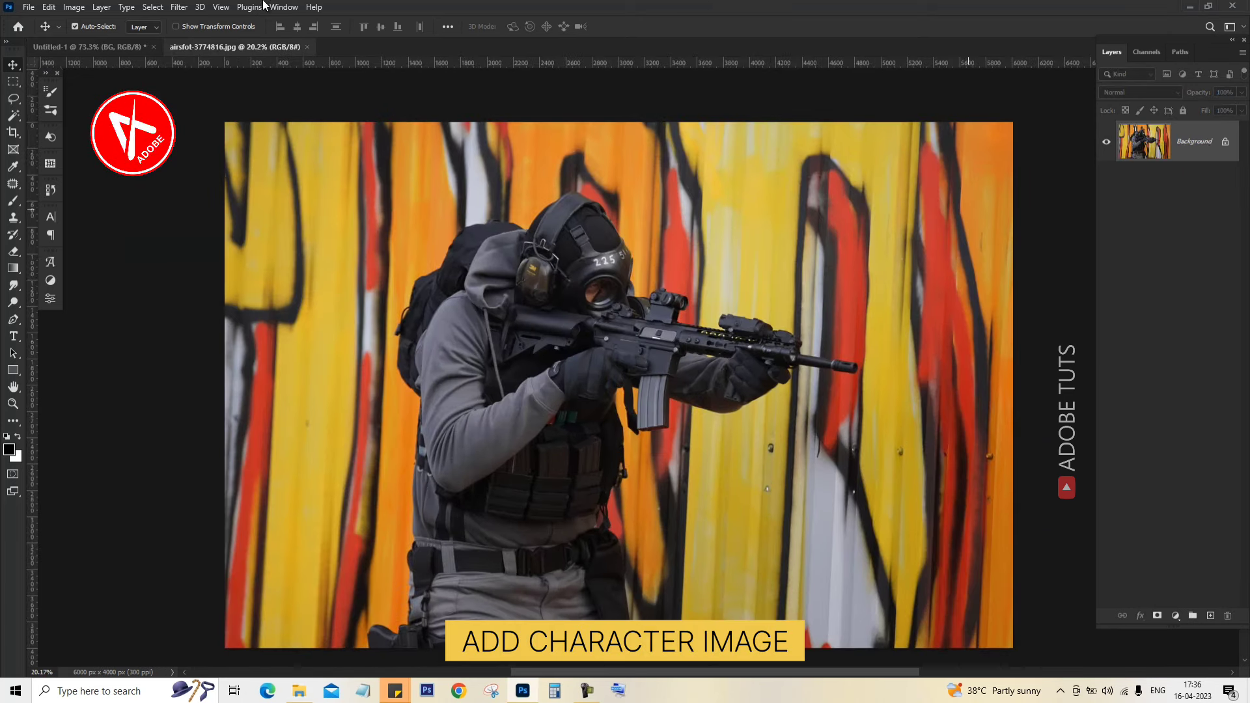
{"action": "key", "text": "Return"}
{"action": "left_click", "coordinate": [152, 7]}
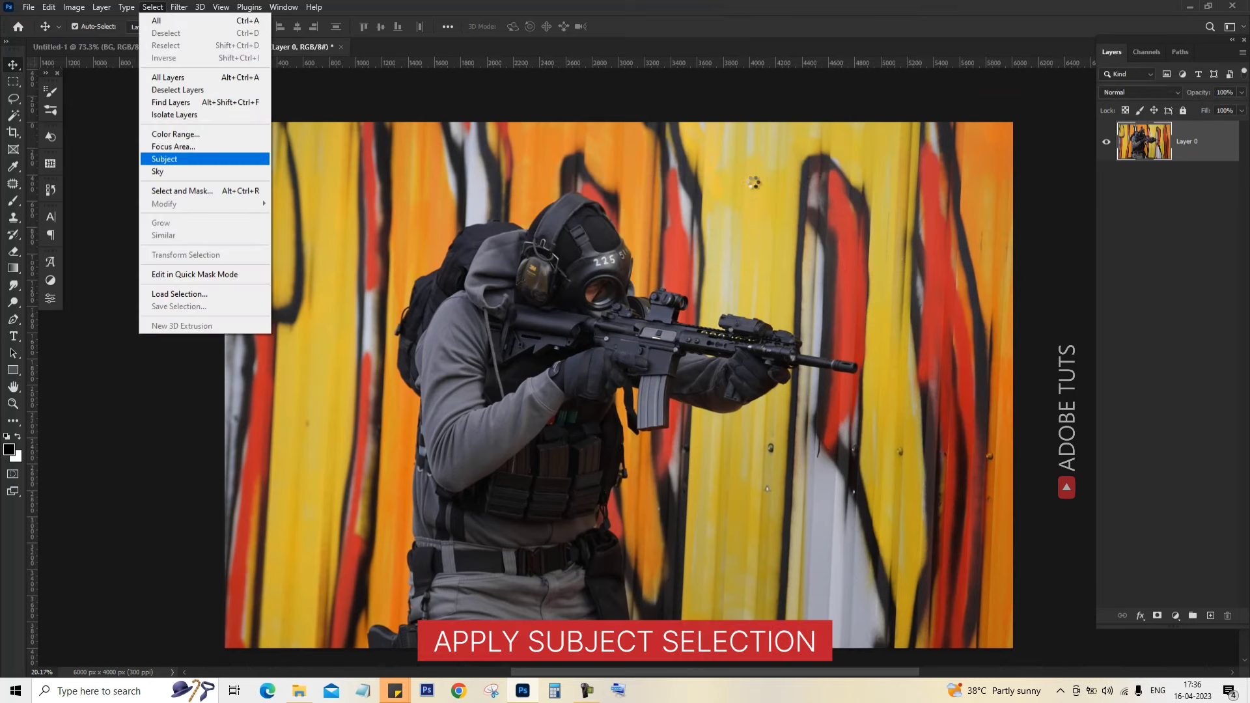
{"action": "left_click", "coordinate": [164, 158]}
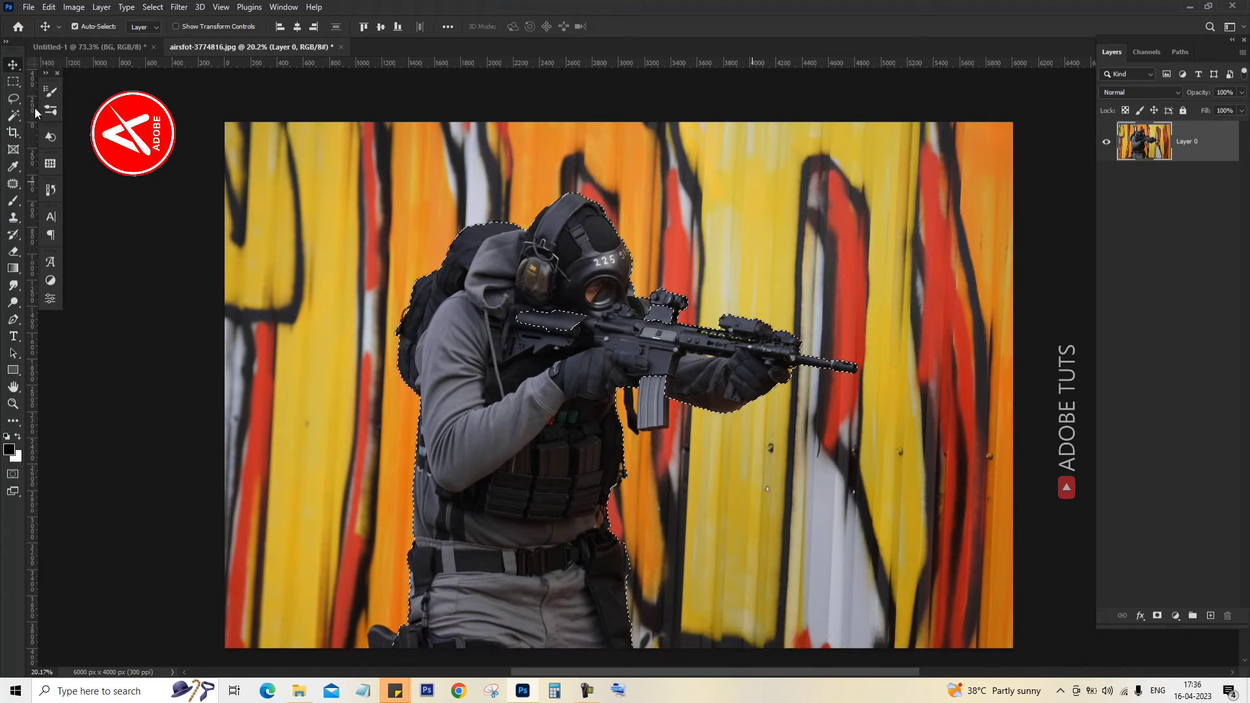
{"action": "scroll", "coordinate": [456, 326], "scroll_direction": "up", "scroll_amount": 2}
- Add the rifle stock and magazine to the soldier selection with Quick Selection
{"action": "right_click", "coordinate": [13, 99]}
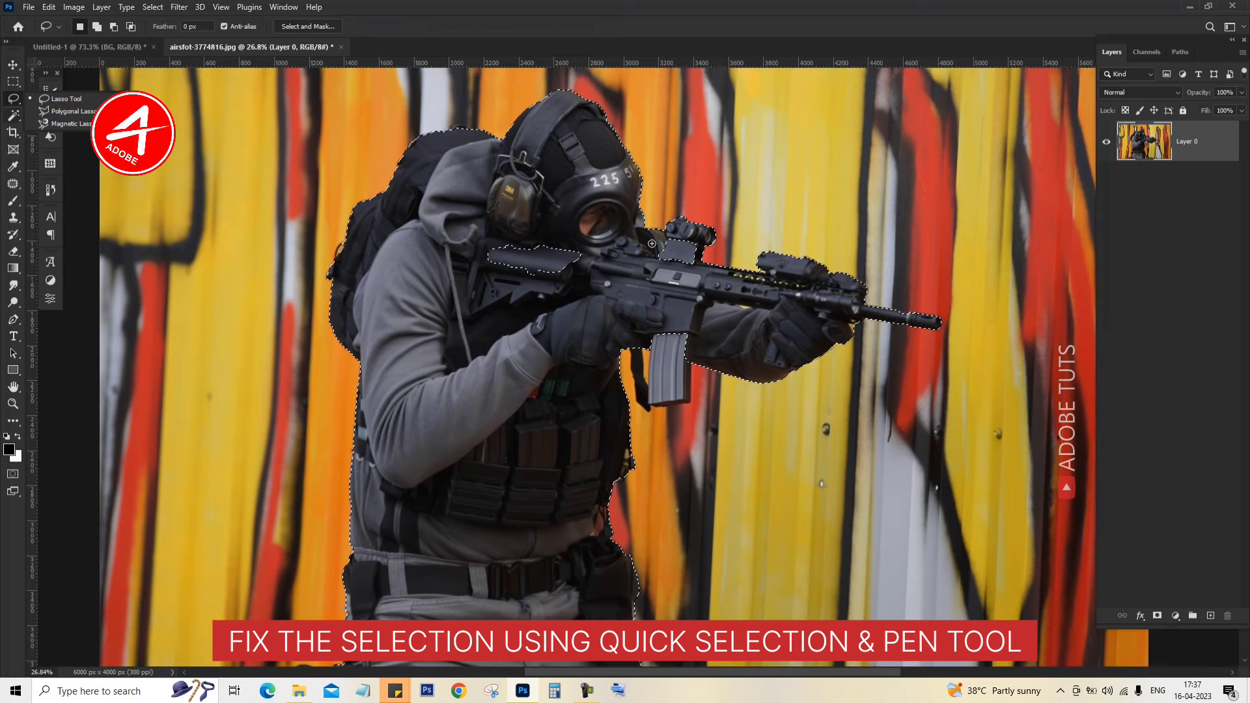
{"action": "left_click", "coordinate": [65, 127]}
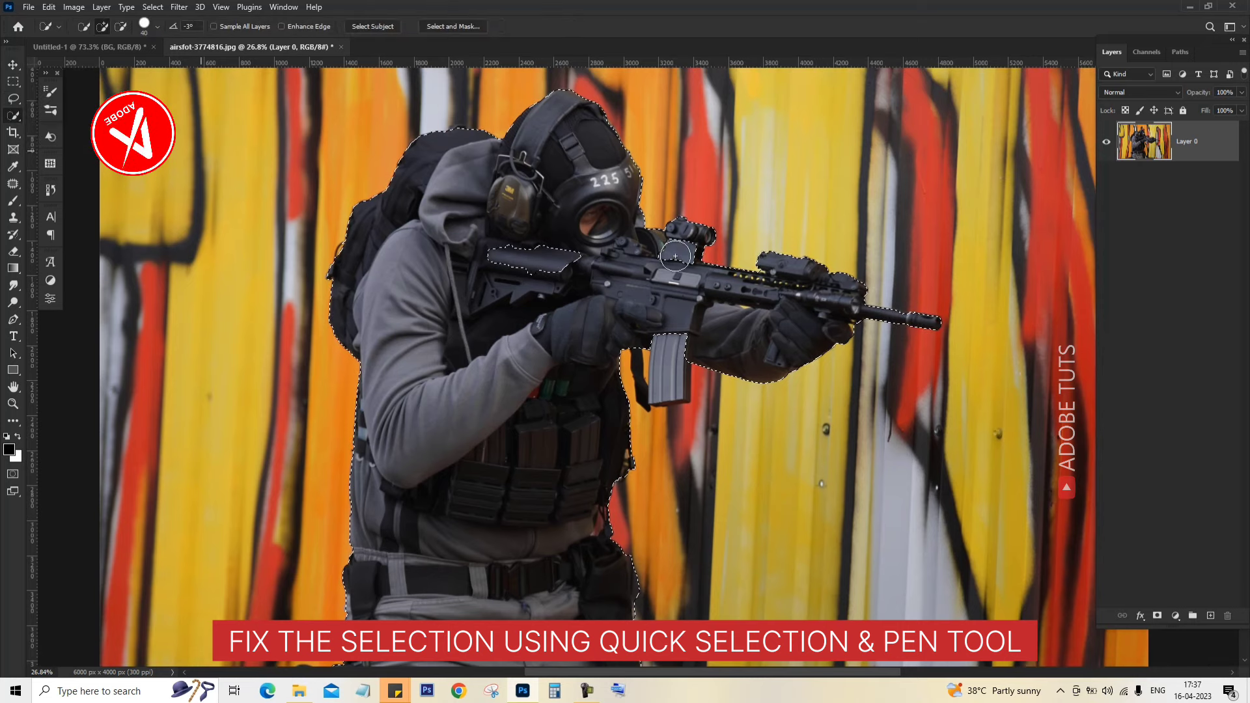
{"action": "left_click", "coordinate": [681, 255]}
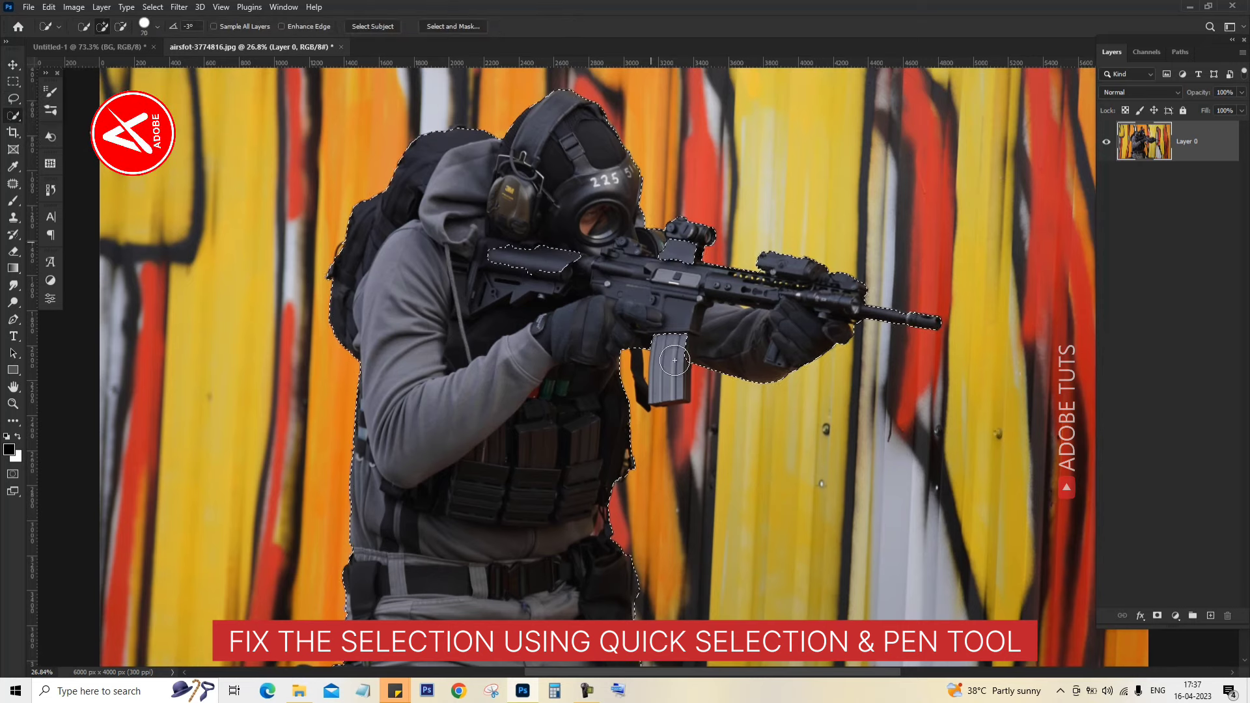
{"action": "left_click", "coordinate": [666, 392]}
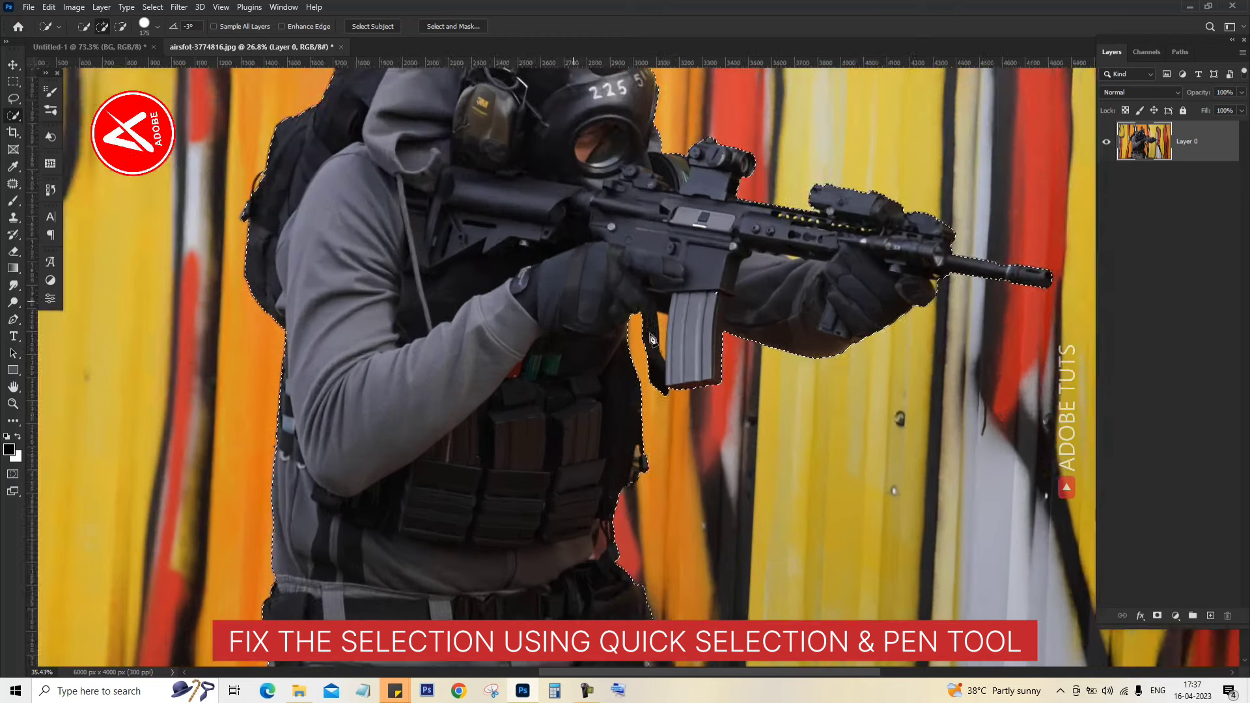
{"action": "key", "text": "p"}
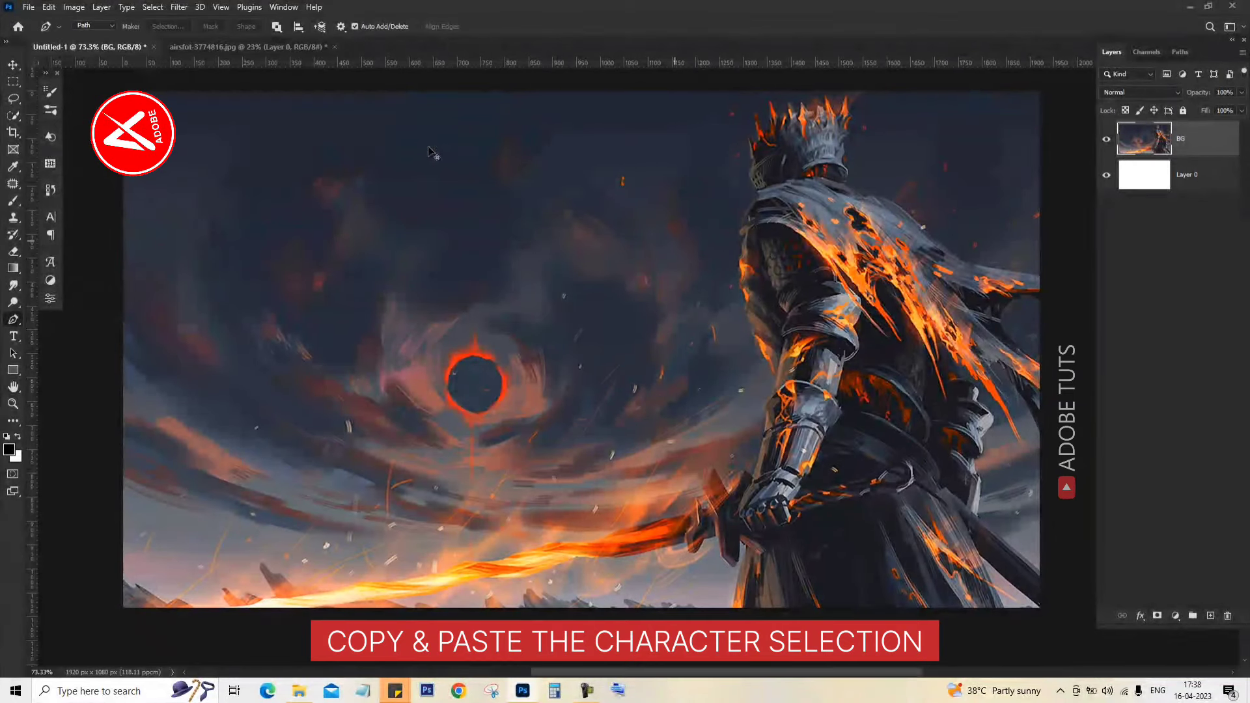
- Paste the soldier as Layer 1, scaled to about 30% on the left facing the knight
{"action": "key", "text": "ctrl+v"}
{"action": "key", "text": "v"}
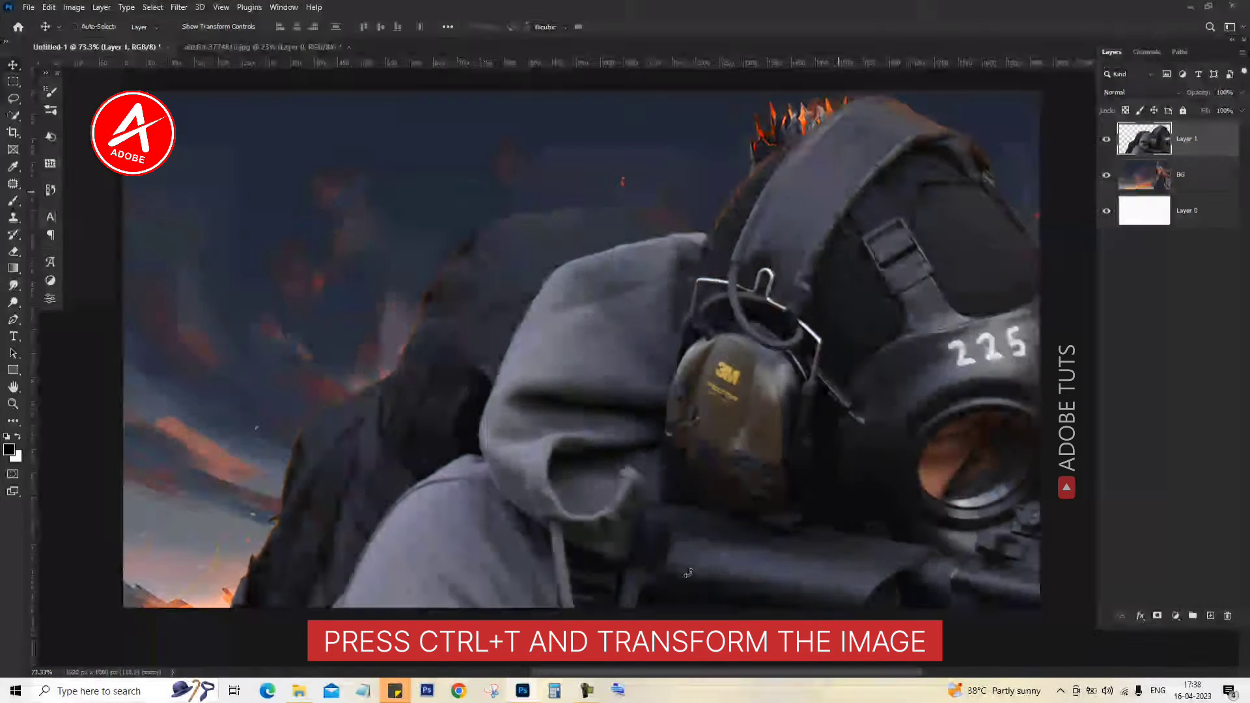
{"action": "key", "text": "ctrl+t"}
{"action": "left_click_drag", "start_coordinate": [509, 327], "coordinate": [507, 308]}
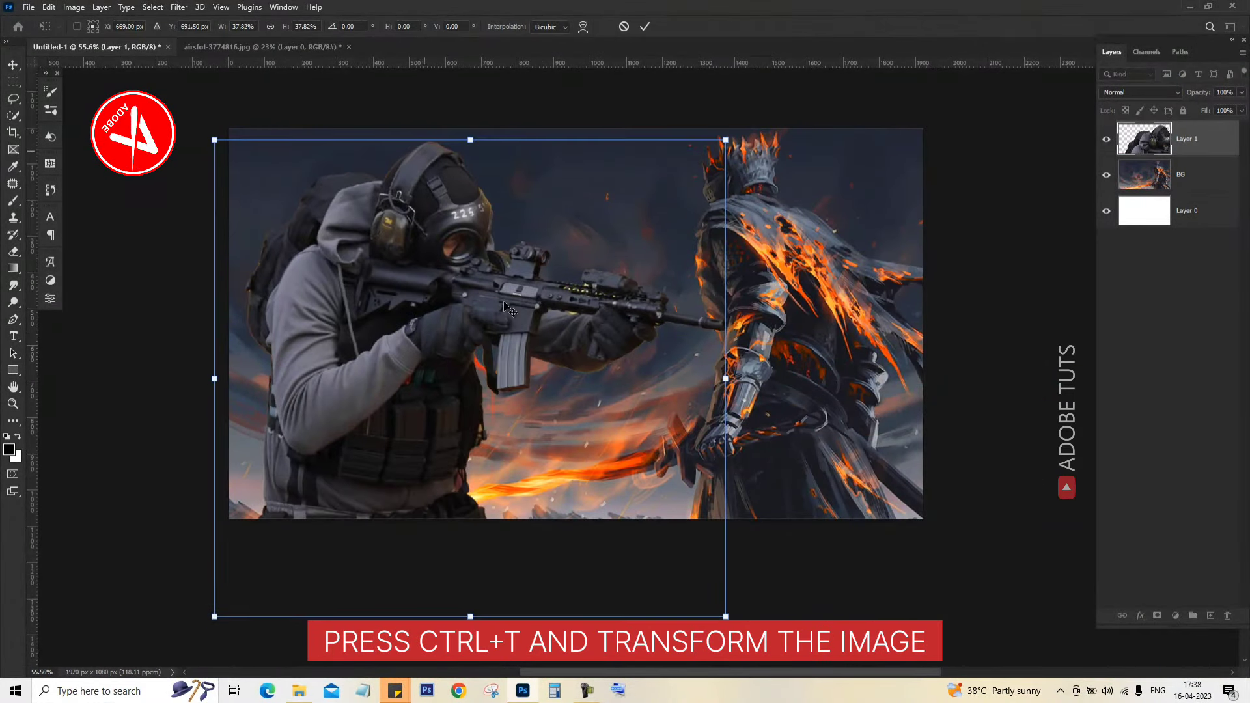
{"action": "left_click_drag", "start_coordinate": [469, 616], "coordinate": [463, 519]}
{"action": "left_click_drag", "start_coordinate": [550, 404], "coordinate": [537, 400]}
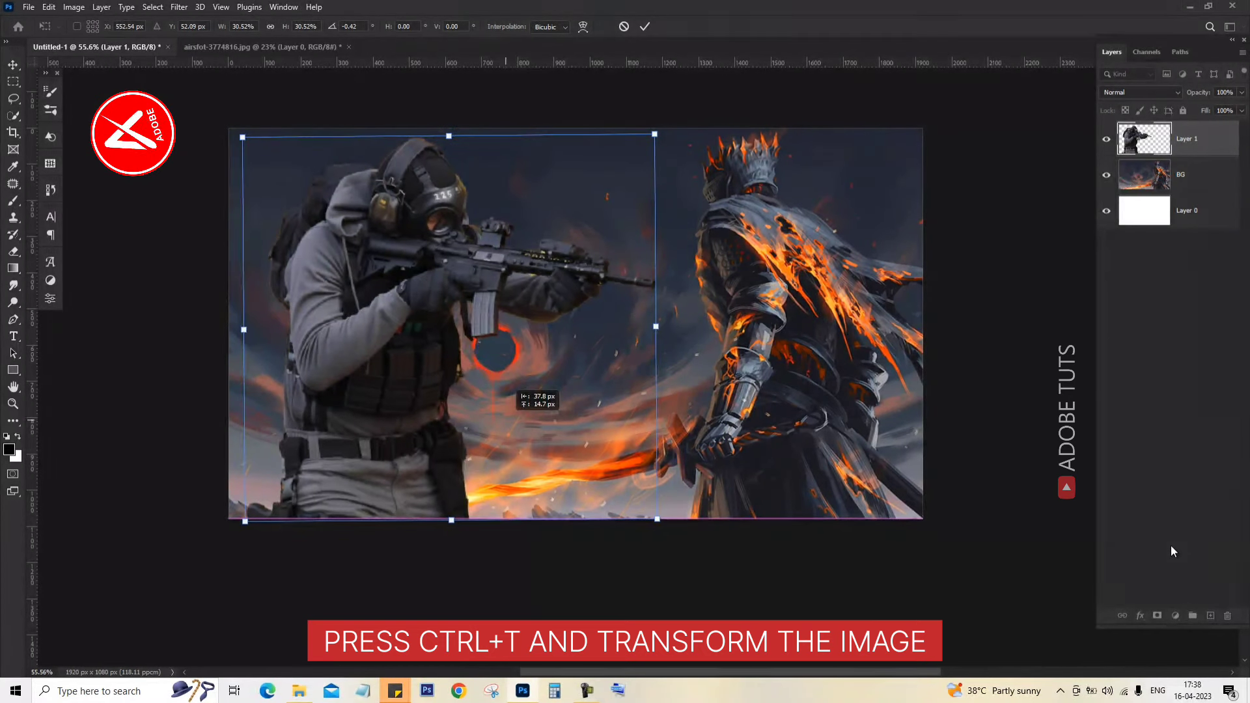
{"action": "key", "text": "Return"}
{"action": "left_click", "coordinate": [1198, 174]}
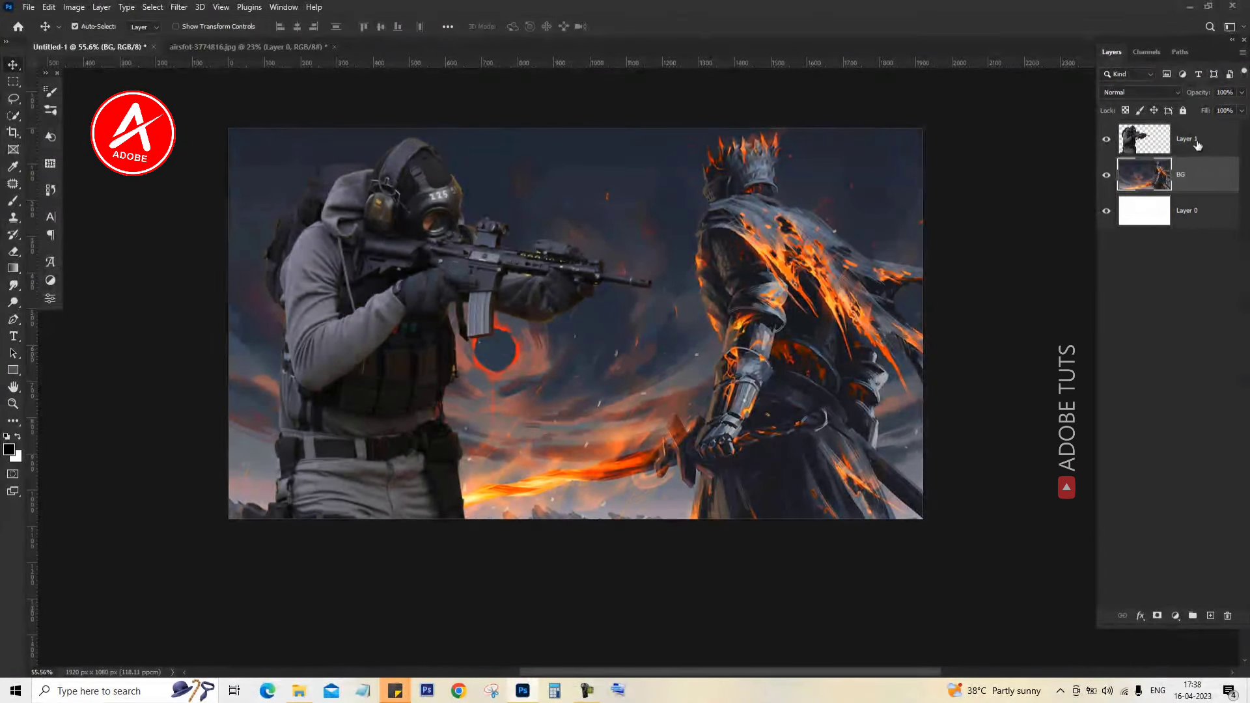
{"action": "left_click", "coordinate": [1197, 143]}
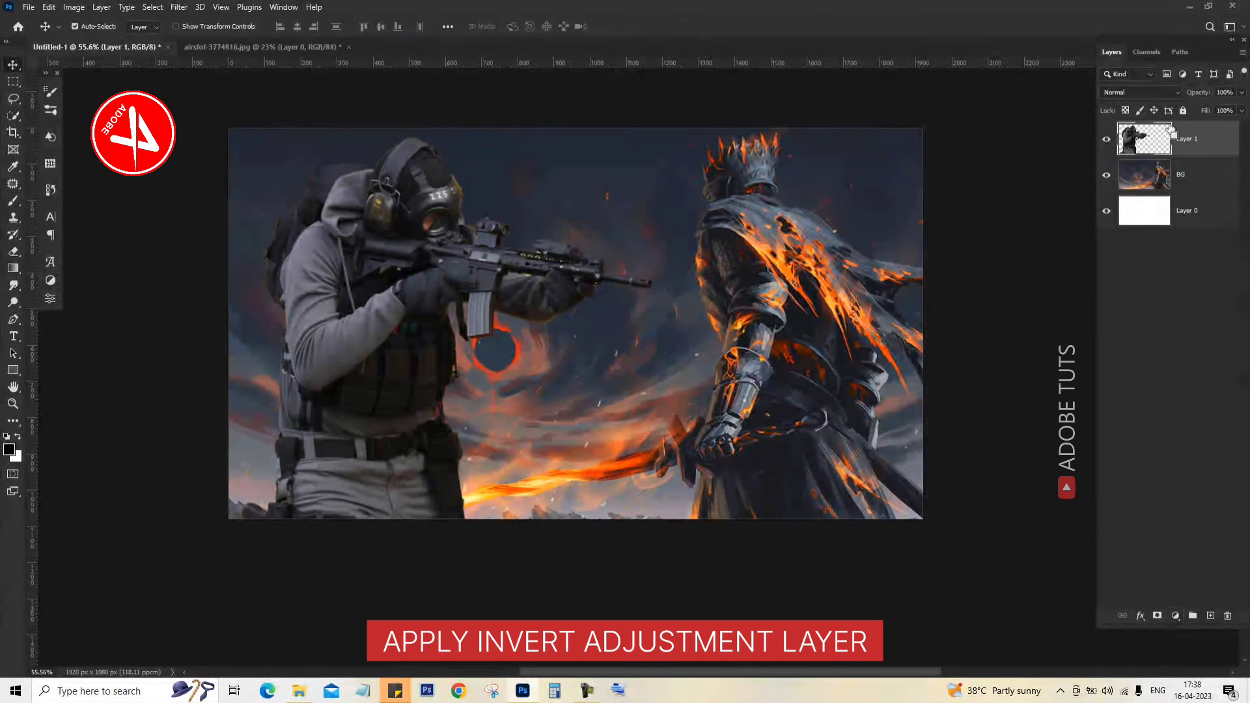
- Add an Invert adjustment clipped to the soldier's Layer 1
{"action": "left_click", "coordinate": [1174, 615]}
{"action": "left_click", "coordinate": [1165, 563]}
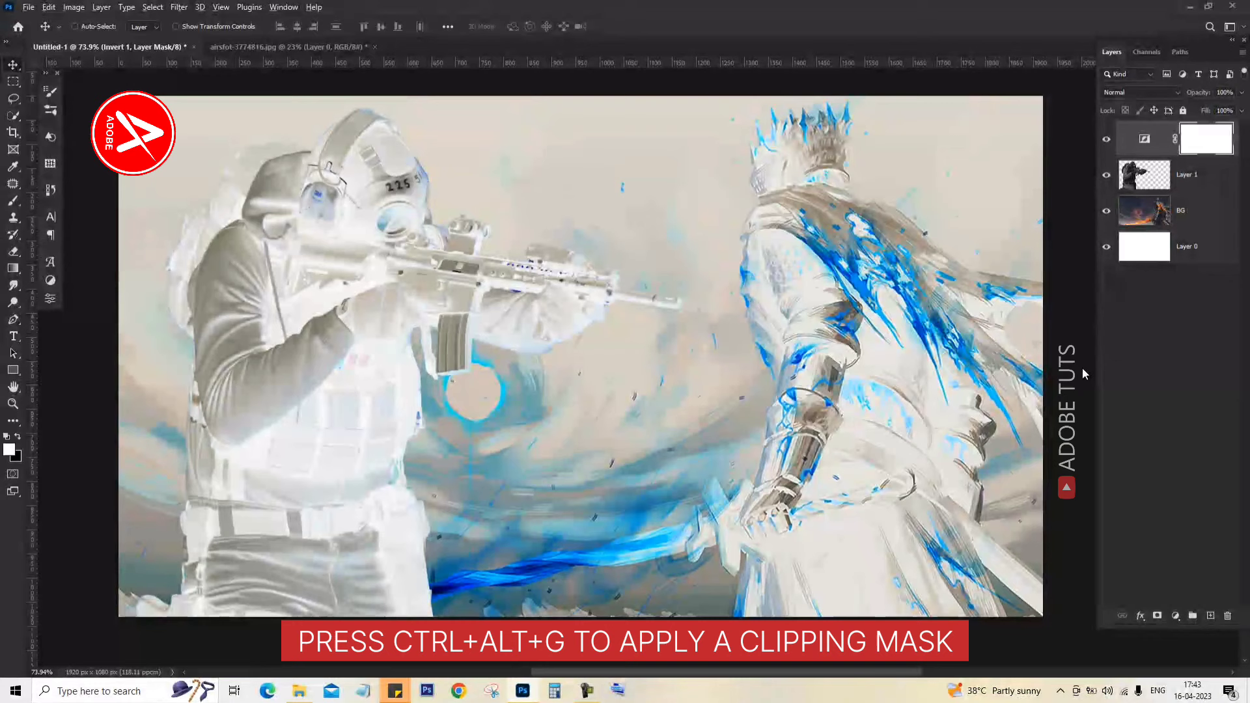
{"action": "key", "text": "ctrl+alt+g"}
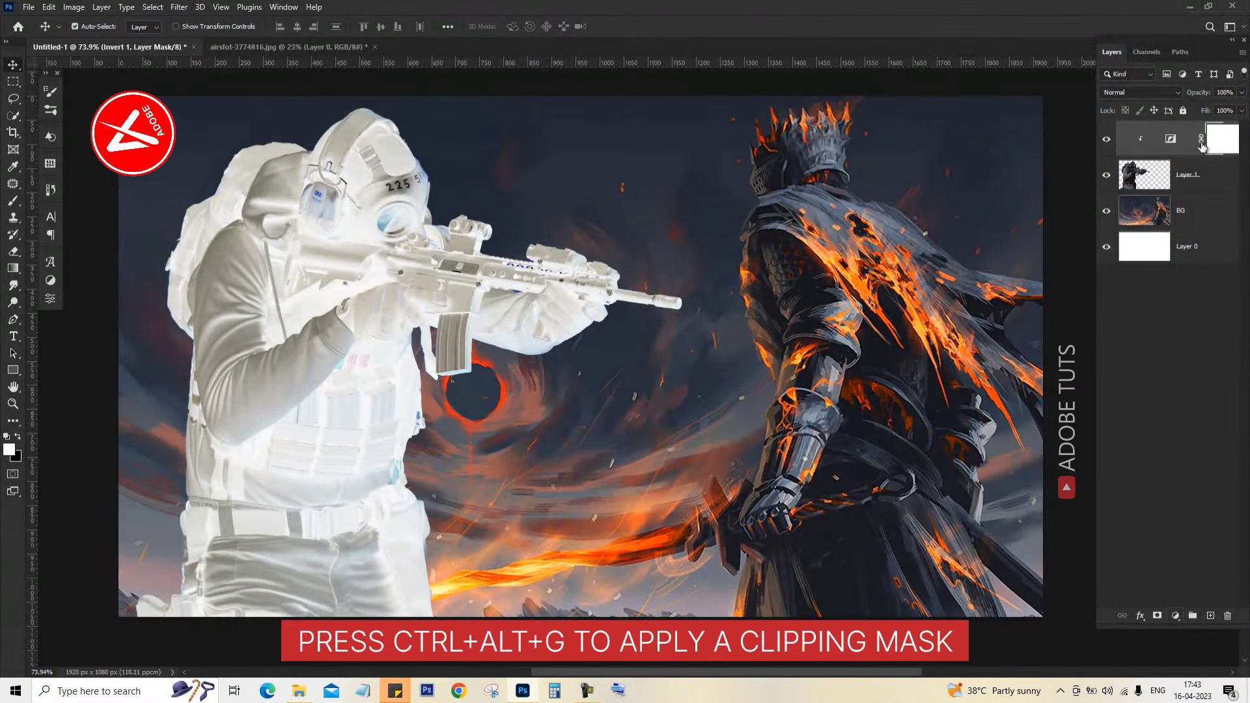
- Add a Black & White adjustment layer and select the top three layers
{"action": "left_click", "coordinate": [1175, 615]}
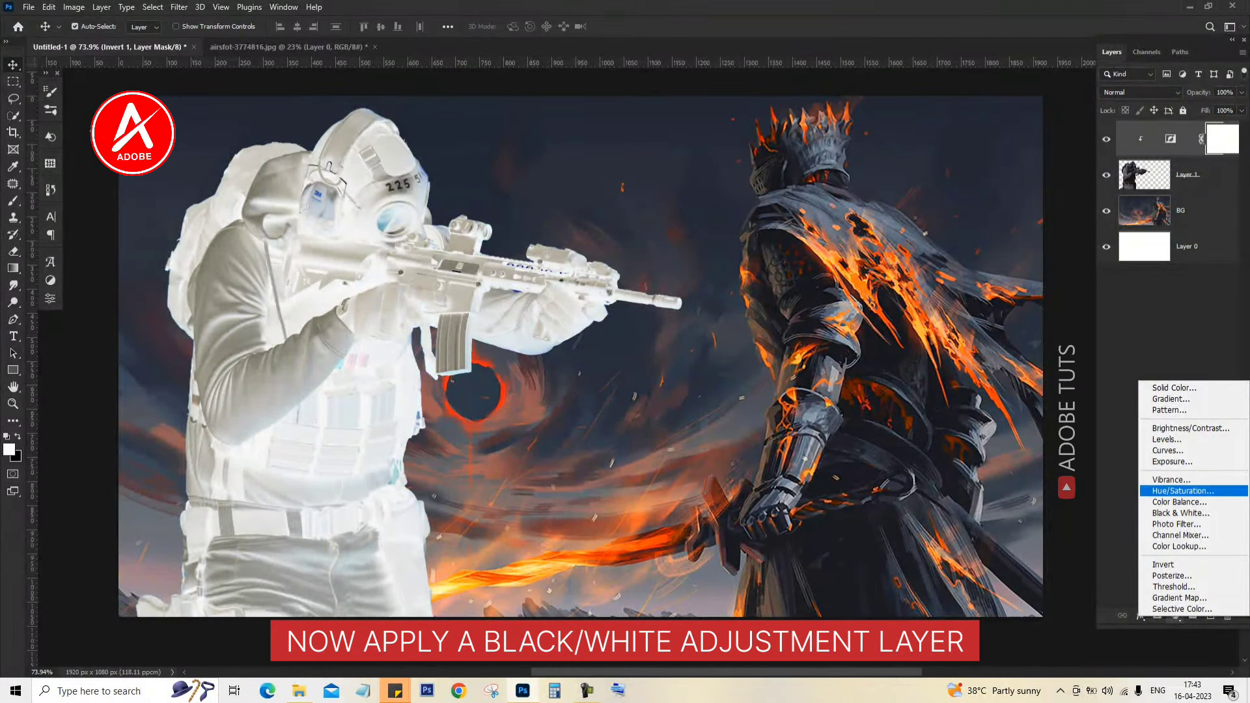
{"action": "left_click", "coordinate": [1180, 513]}
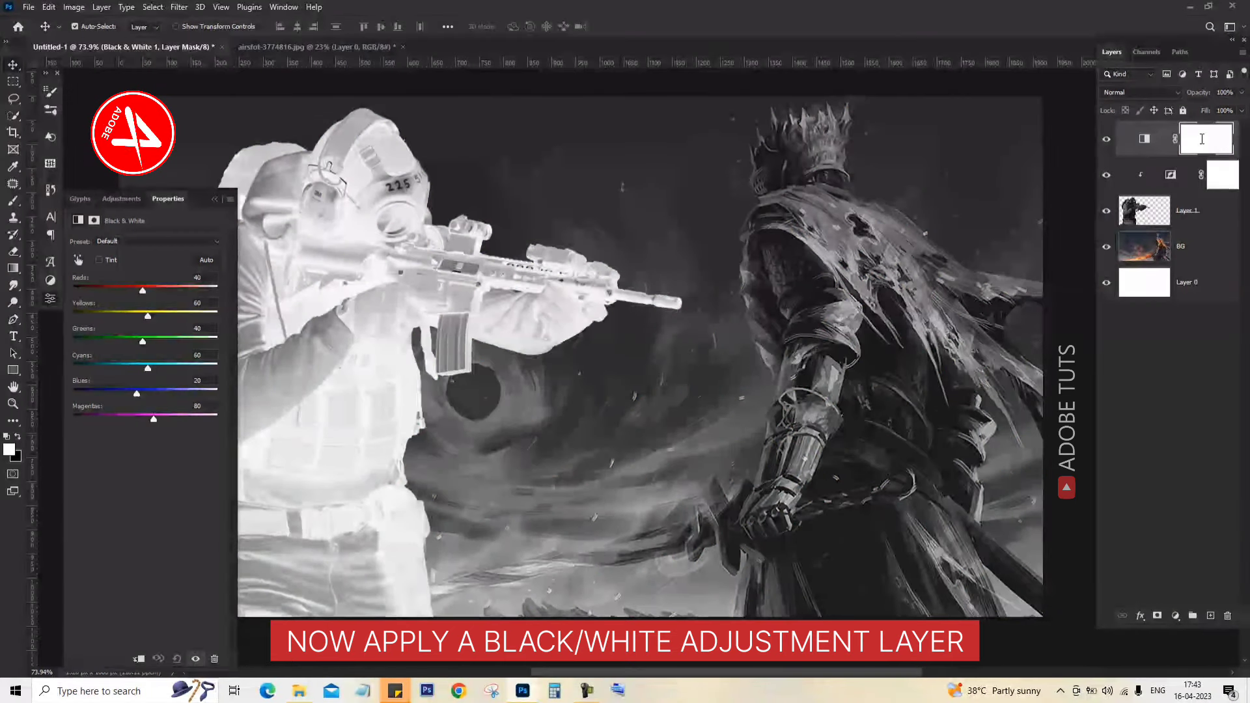
{"action": "left_click", "coordinate": [1201, 139]}
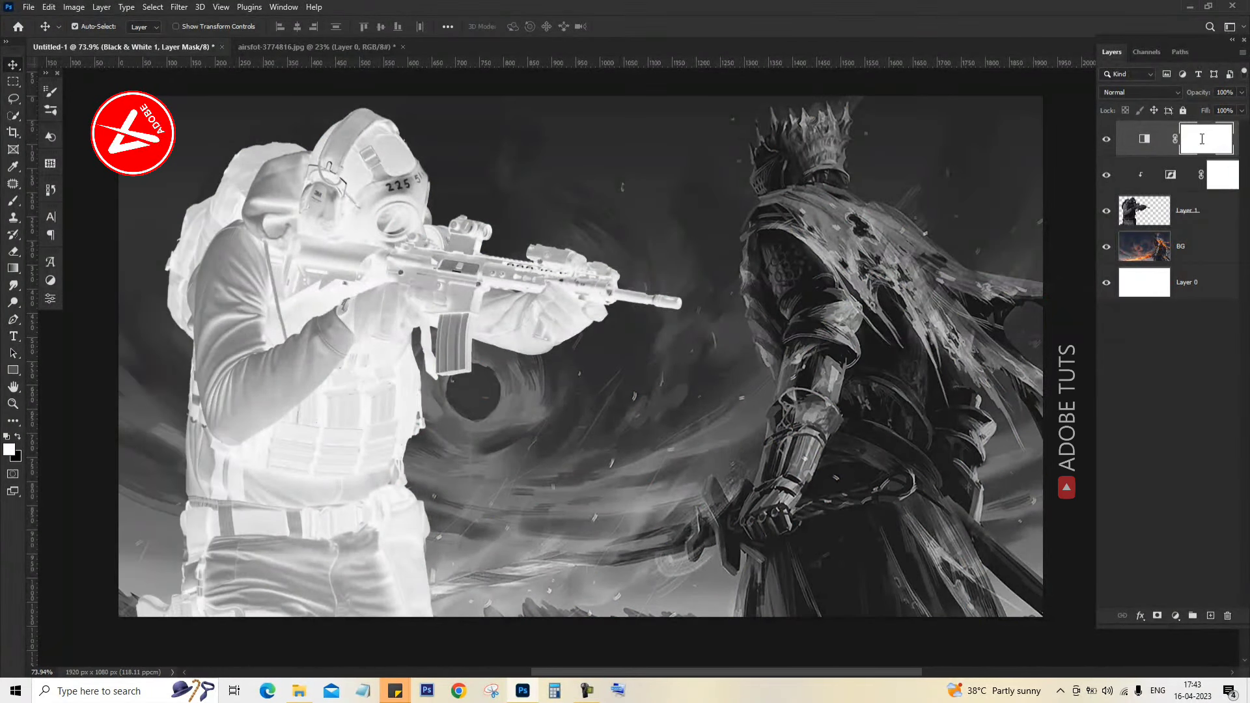
{"action": "key", "text": "alt+shift+bracketleft"}
{"action": "key", "text": "alt+shift+bracketleft"}
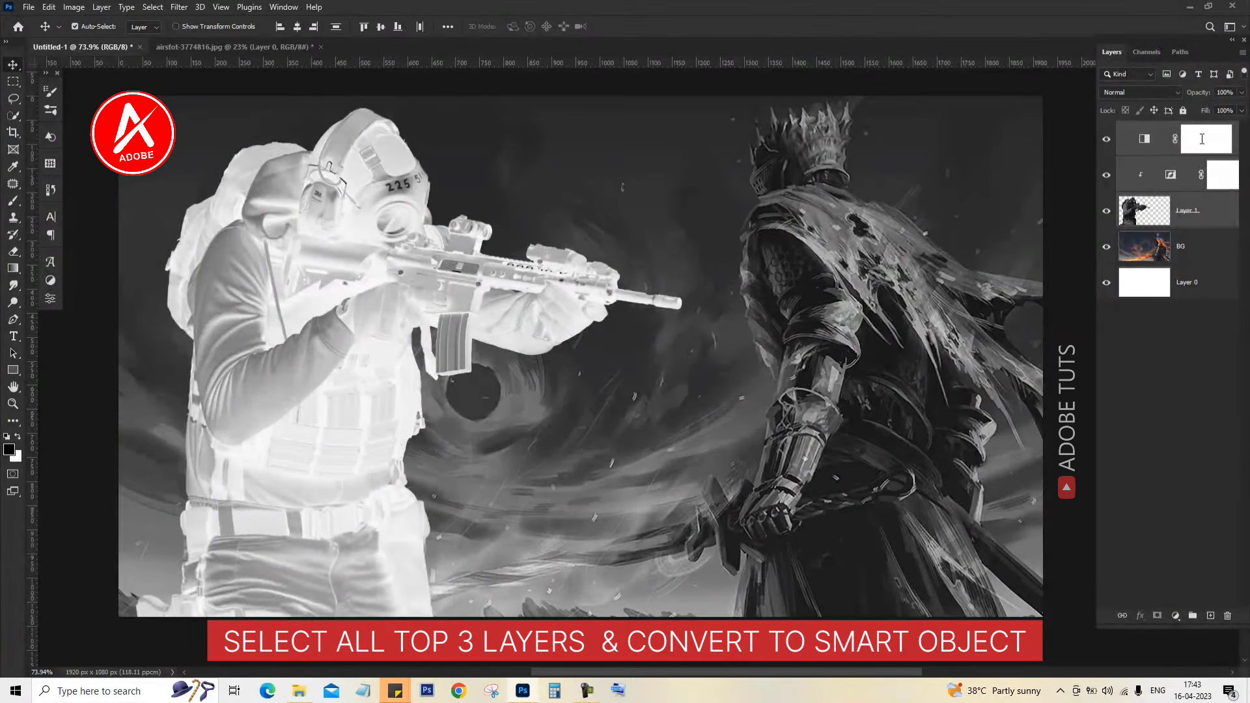
- Combine the soldier and its adjustments into one smart object named 'outer glow'
{"action": "right_click", "coordinate": [1201, 138]}
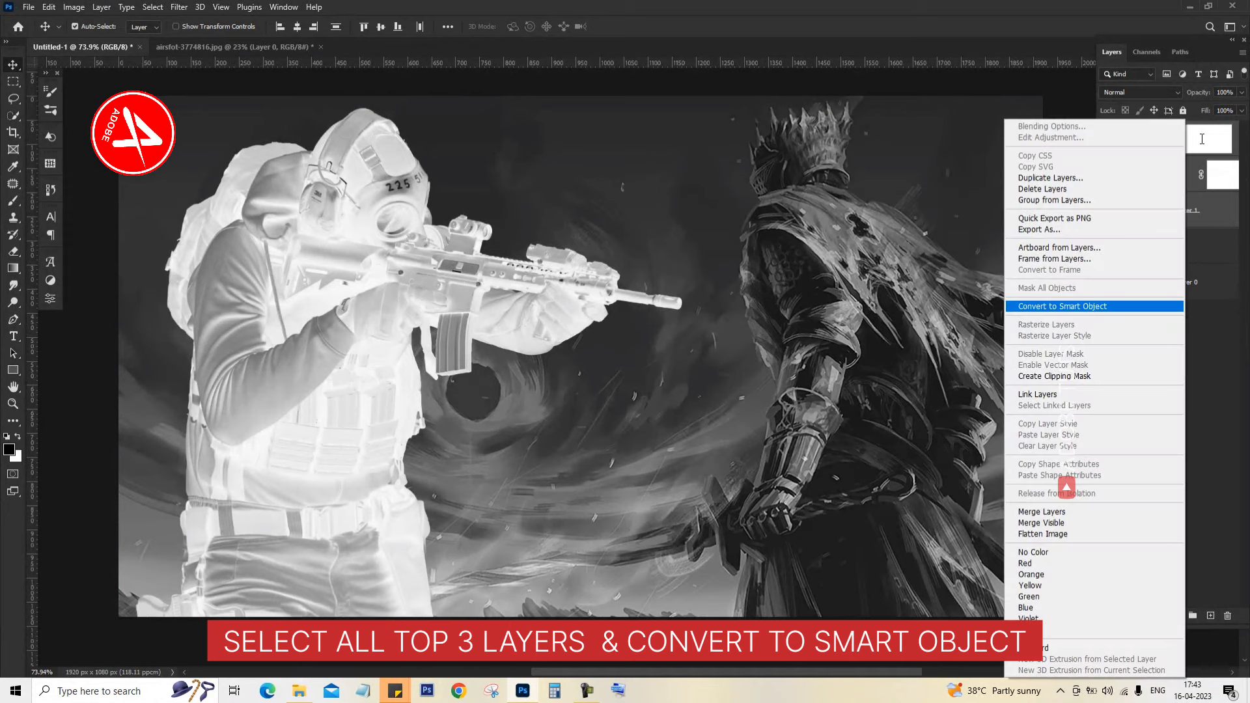
{"action": "key", "text": "Return"}
{"action": "double_click", "coordinate": [1201, 139]}
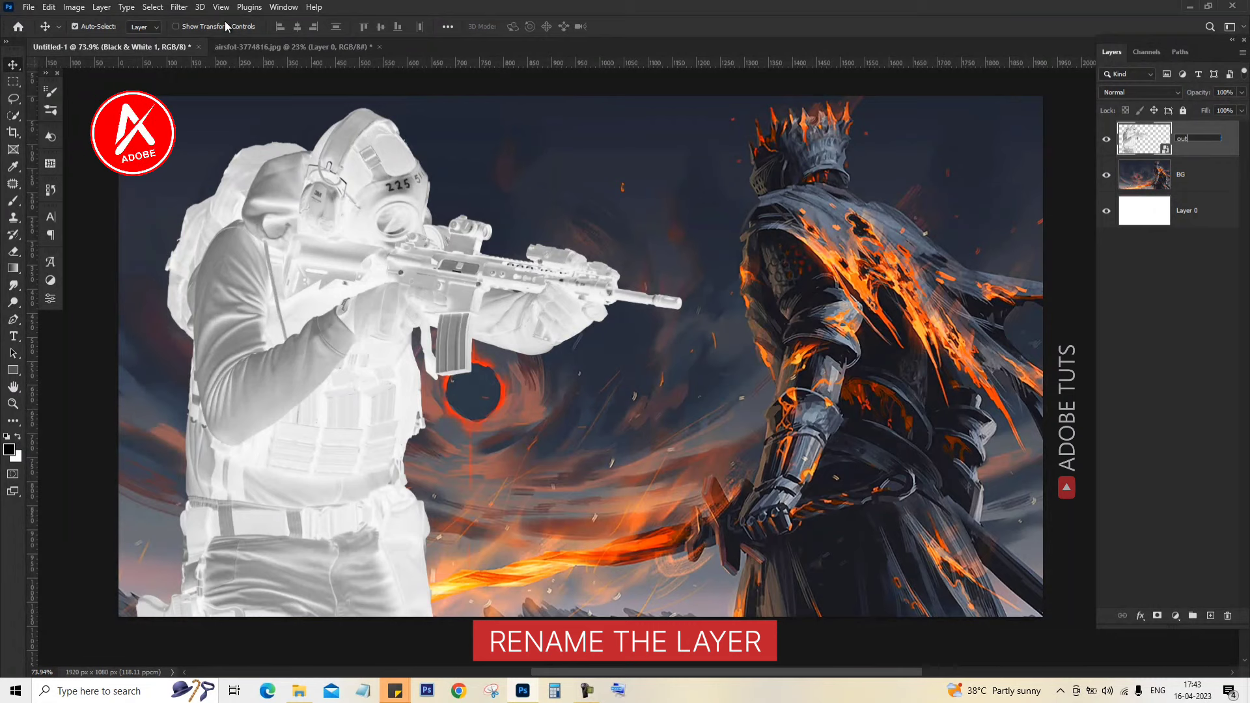
{"action": "type", "text": "outer"}
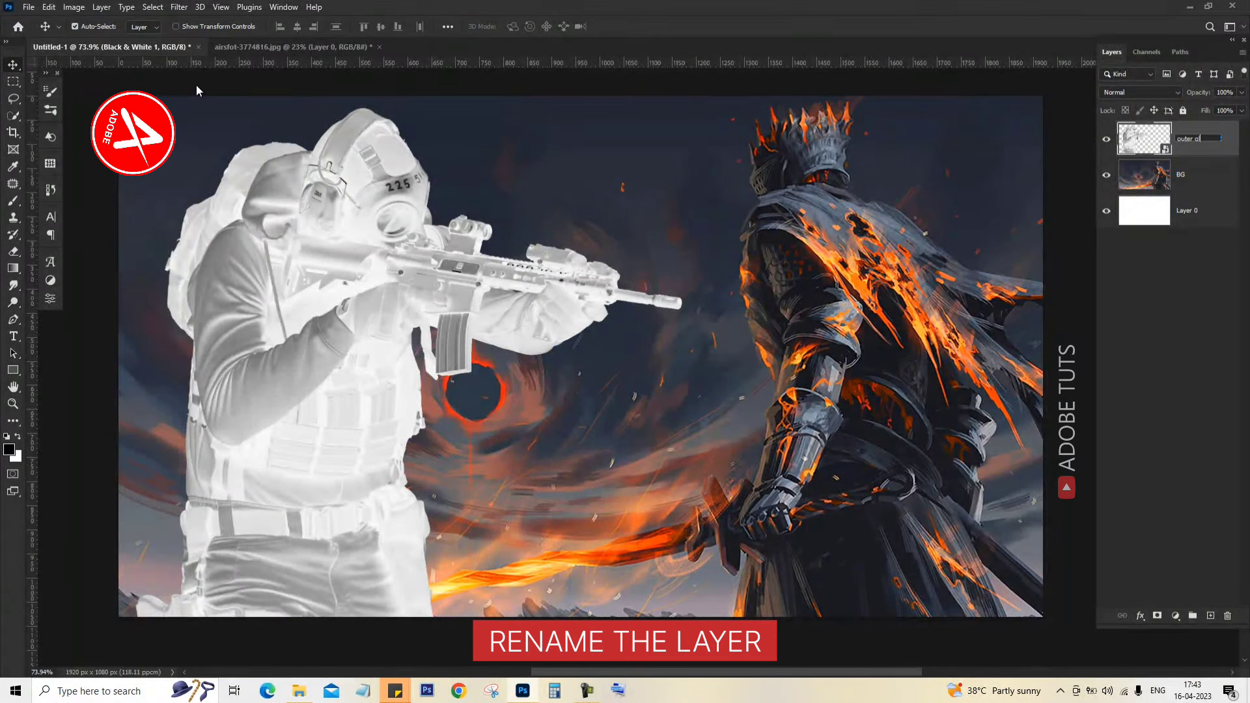
{"action": "type", "text": " glow"}
{"action": "key", "text": "Return"}
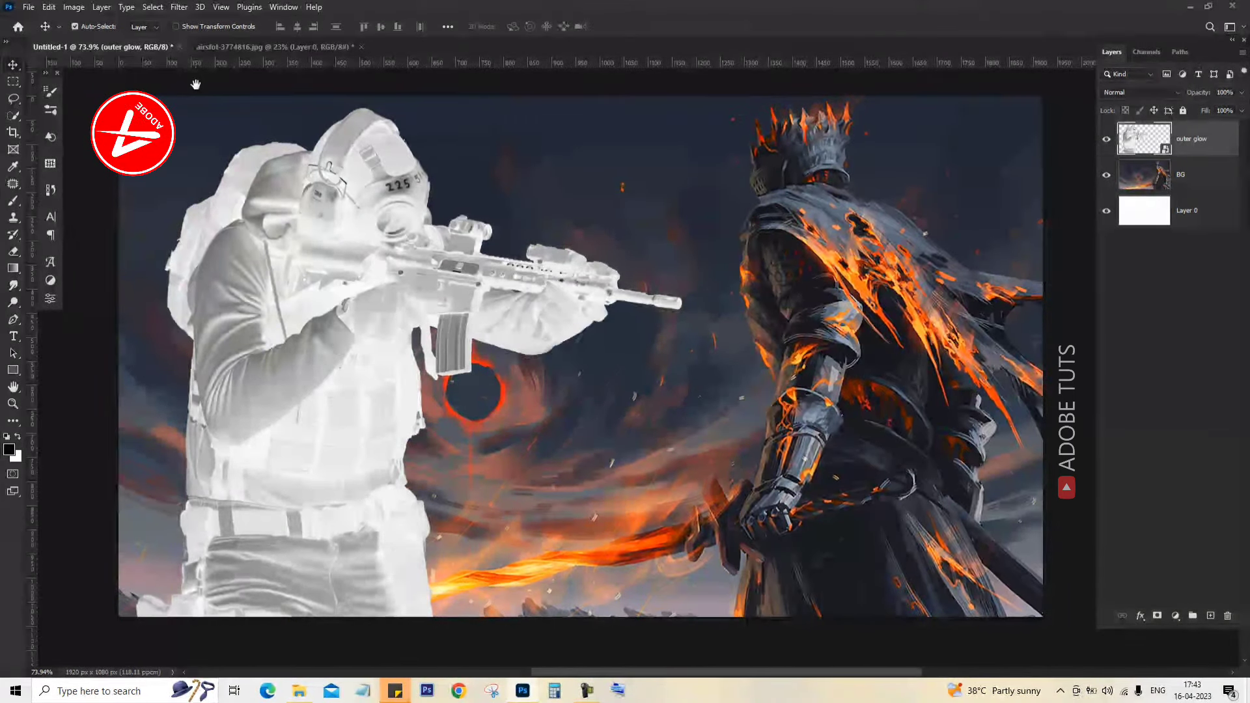
- Duplicate the outer glow layer, hide the copy, and select the original
{"action": "key", "text": "ctrl+j"}
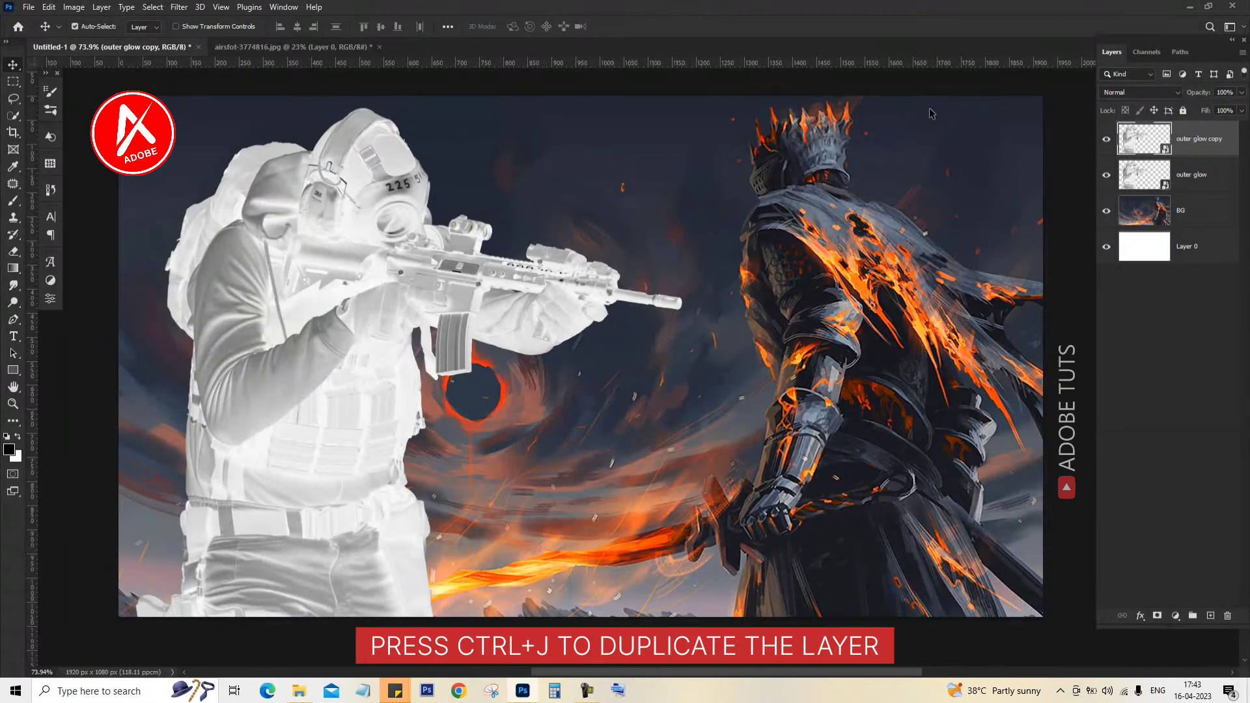
{"action": "left_click", "coordinate": [1106, 138]}
{"action": "left_click", "coordinate": [1194, 174]}
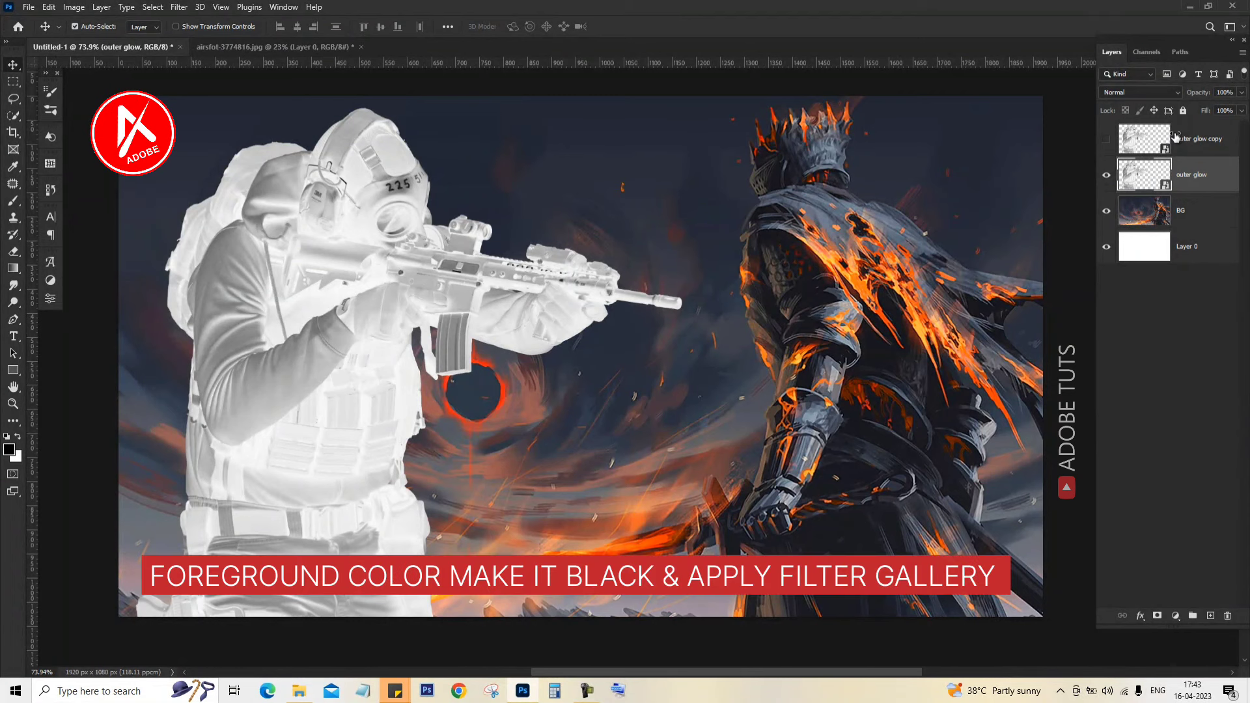
{"action": "key", "text": "alt+t"}
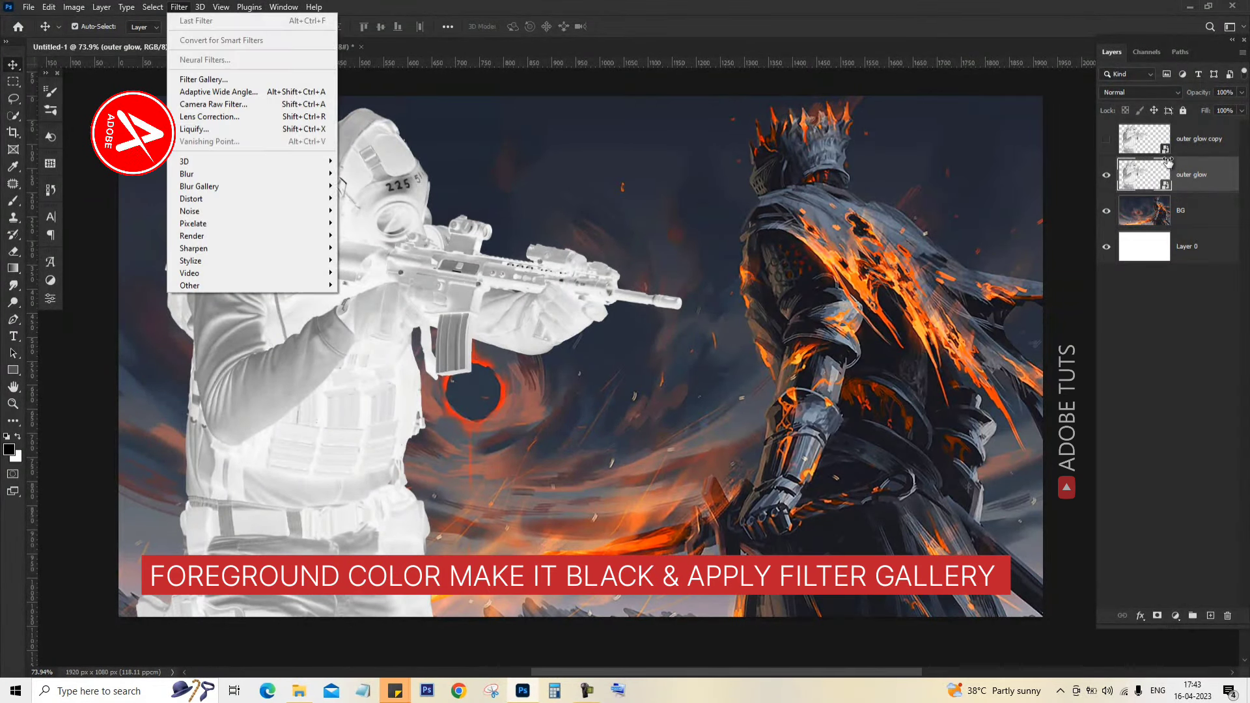
- Apply Glowing Edges from the Filter Gallery: Edge Width 2, Brightness 10, Smoothness 13
{"action": "key", "text": "Up"}
{"action": "key", "text": "Up"}
{"action": "key", "text": "Return"}
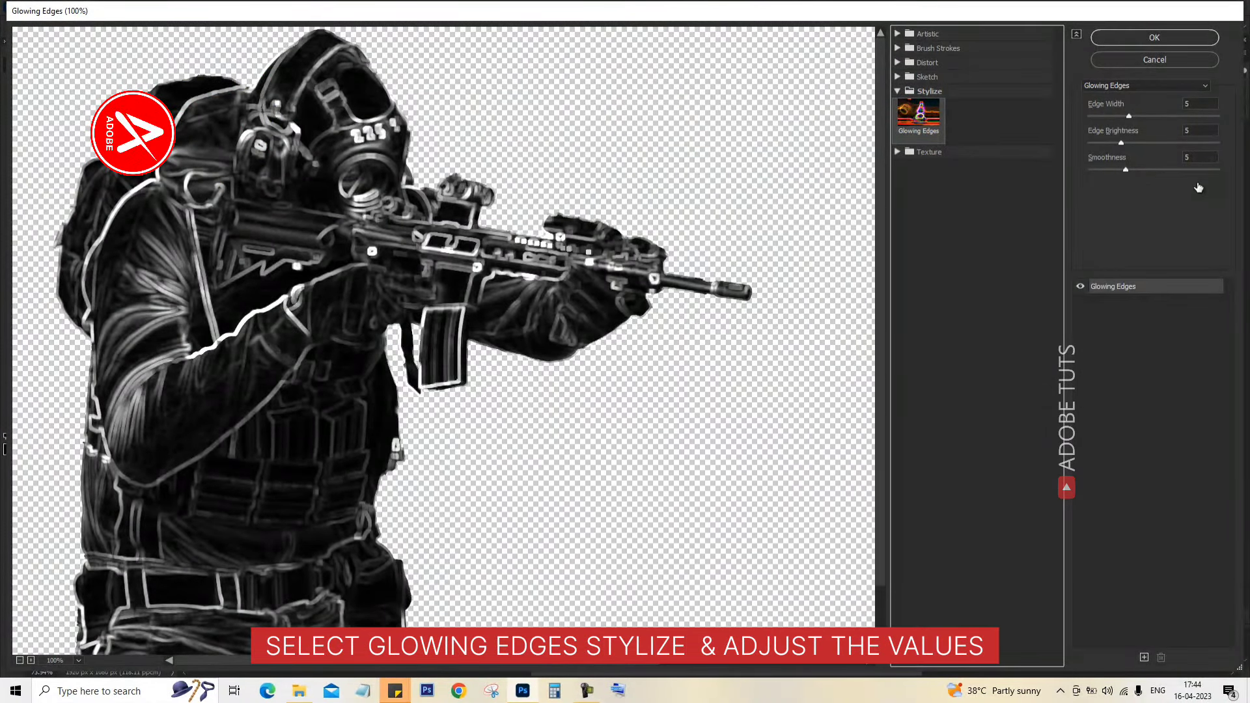
{"action": "left_click", "coordinate": [1185, 85]}
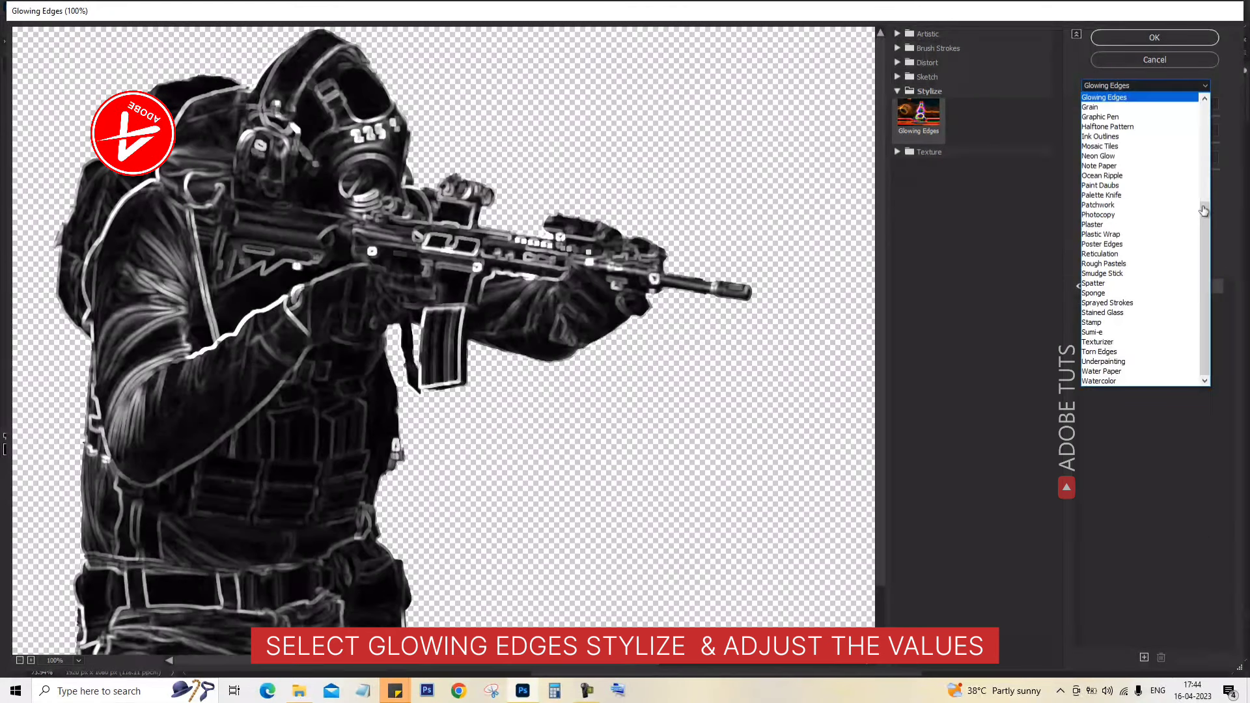
{"action": "left_click", "coordinate": [1196, 178]}
{"action": "type", "text": "2"}
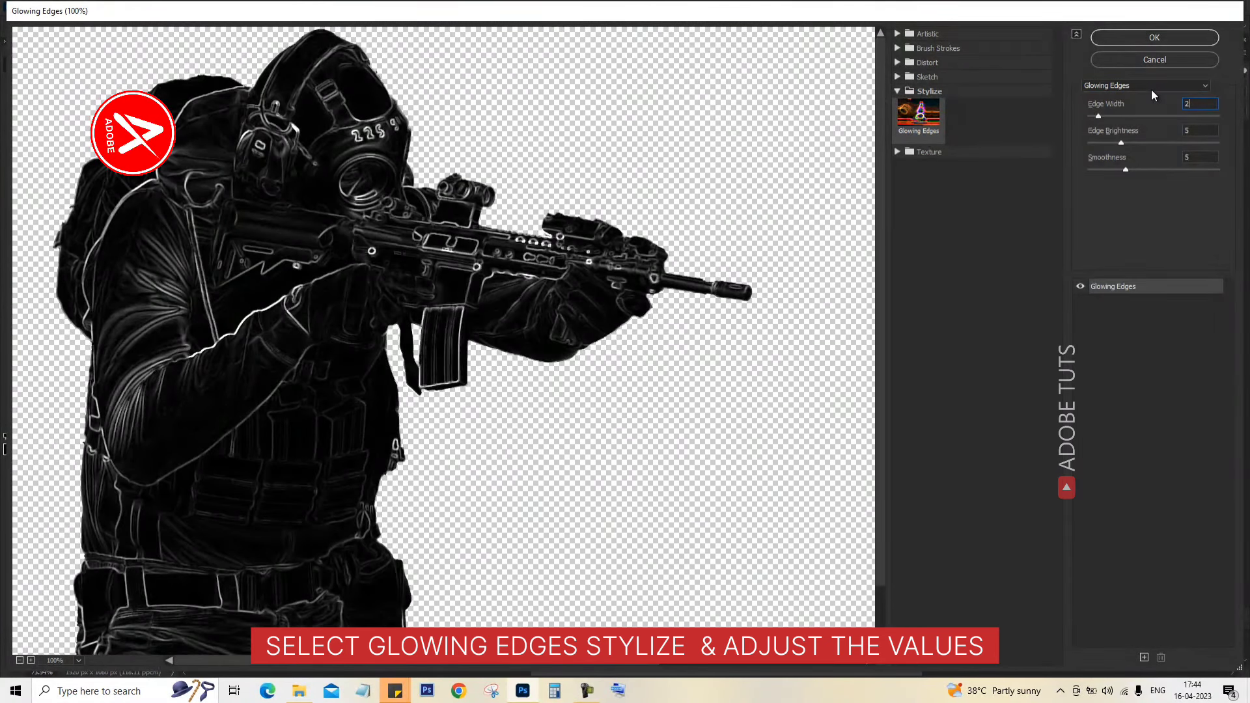
{"action": "key", "text": "Tab"}
{"action": "type", "text": "10"}
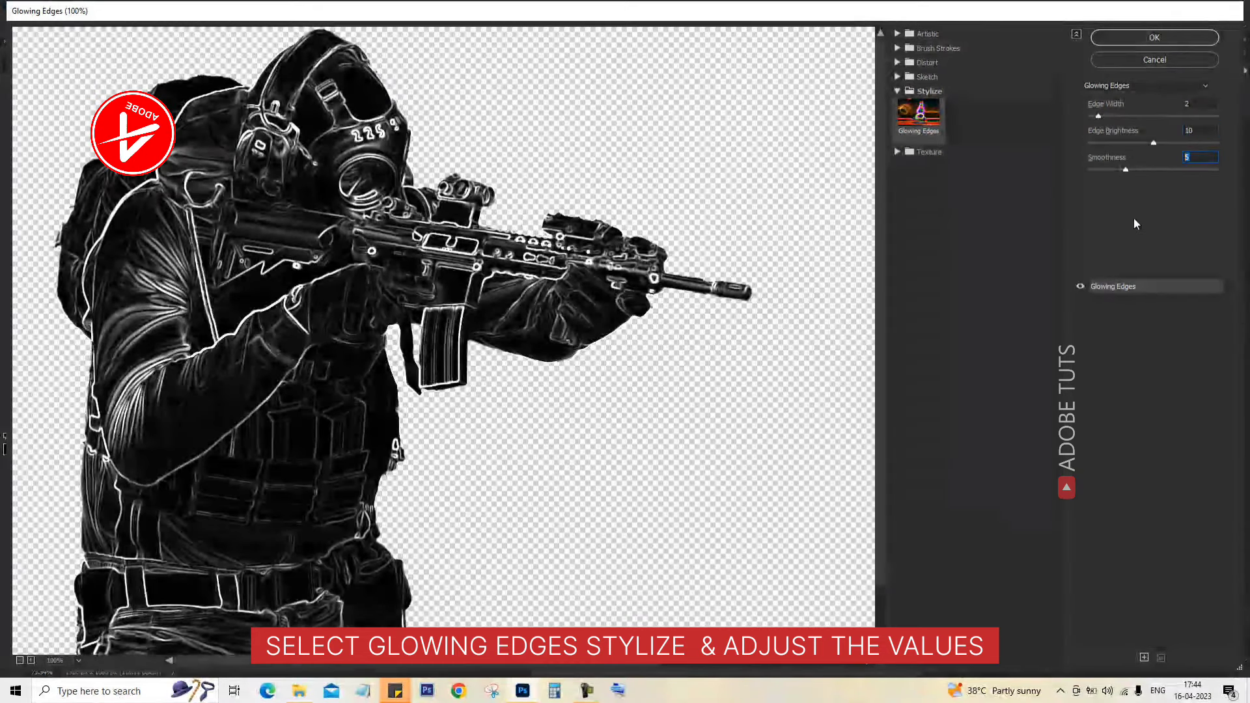
{"action": "key", "text": "Tab"}
{"action": "type", "text": "1"}
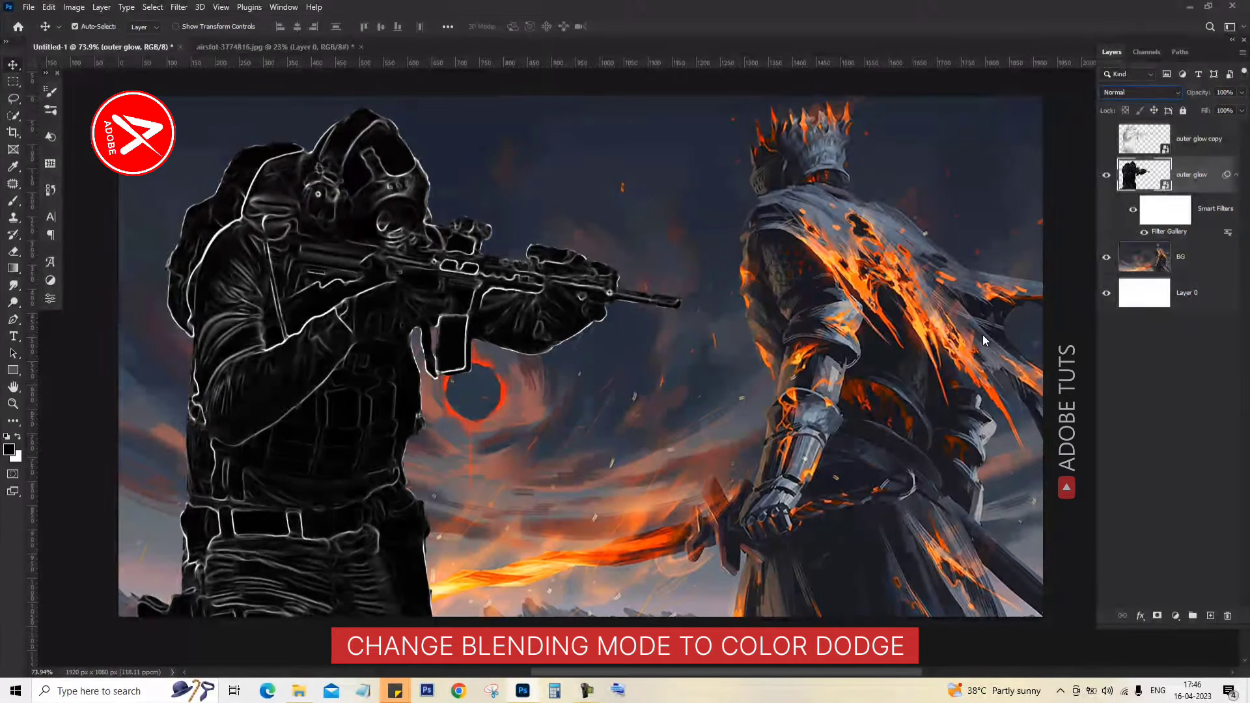
- Set the outer glow layer's blend mode to Color Dodge
{"action": "key", "text": "Down"}
{"action": "key", "text": "Down"}
{"action": "key", "text": "Down"}
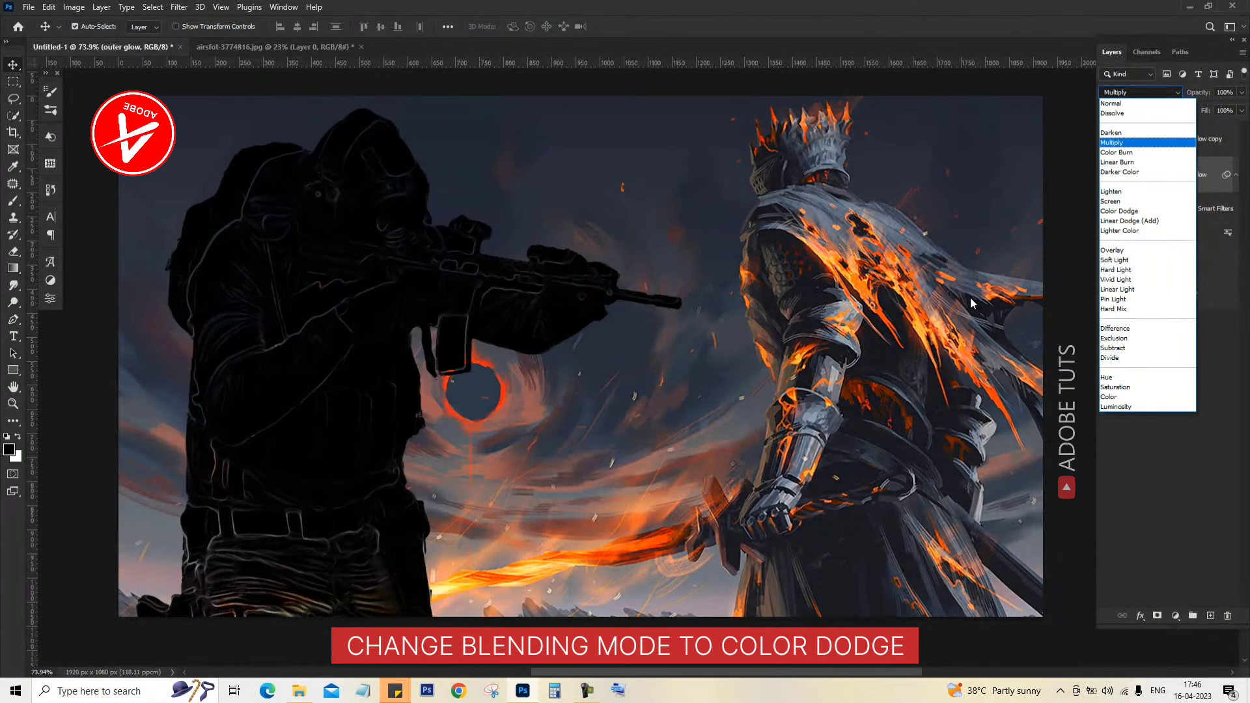
{"action": "key", "text": "Down"}
{"action": "key", "text": "Down"}
{"action": "key", "text": "Down"}
{"action": "key", "text": "Down"}
{"action": "key", "text": "Down"}
{"action": "key", "text": "Down"}
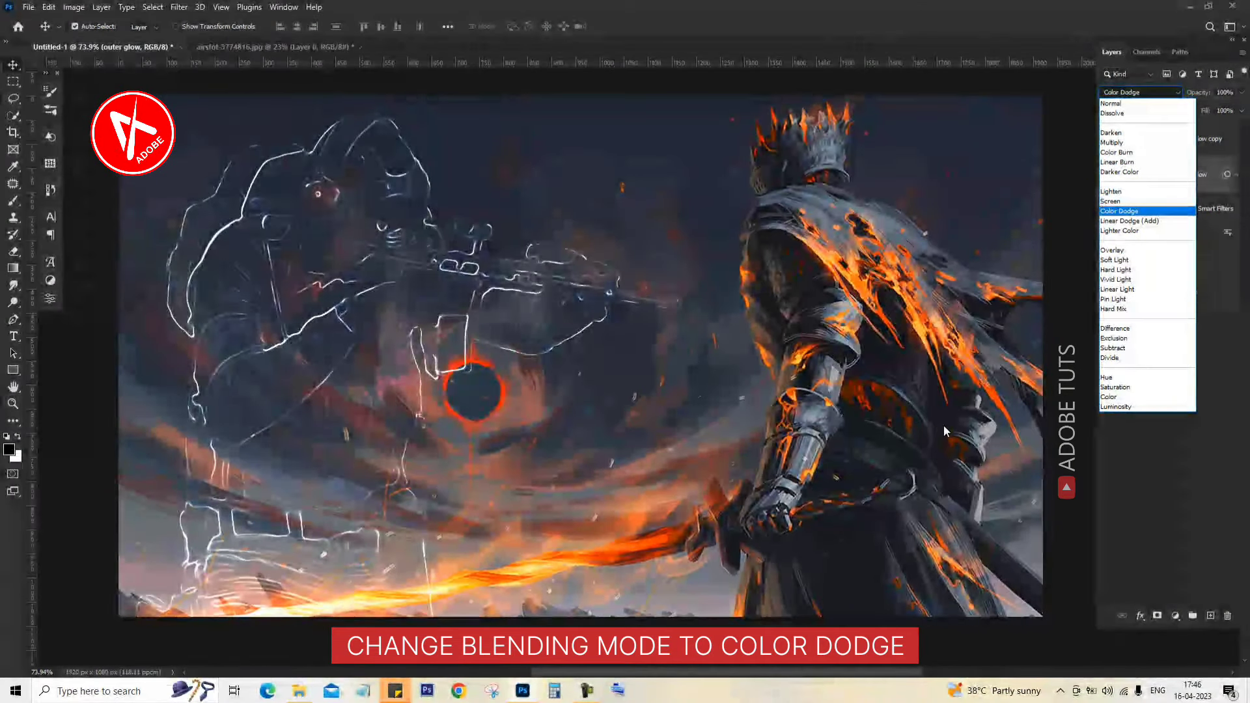
{"action": "key", "text": "Up"}
{"action": "key", "text": "Down"}
{"action": "key", "text": "Return"}
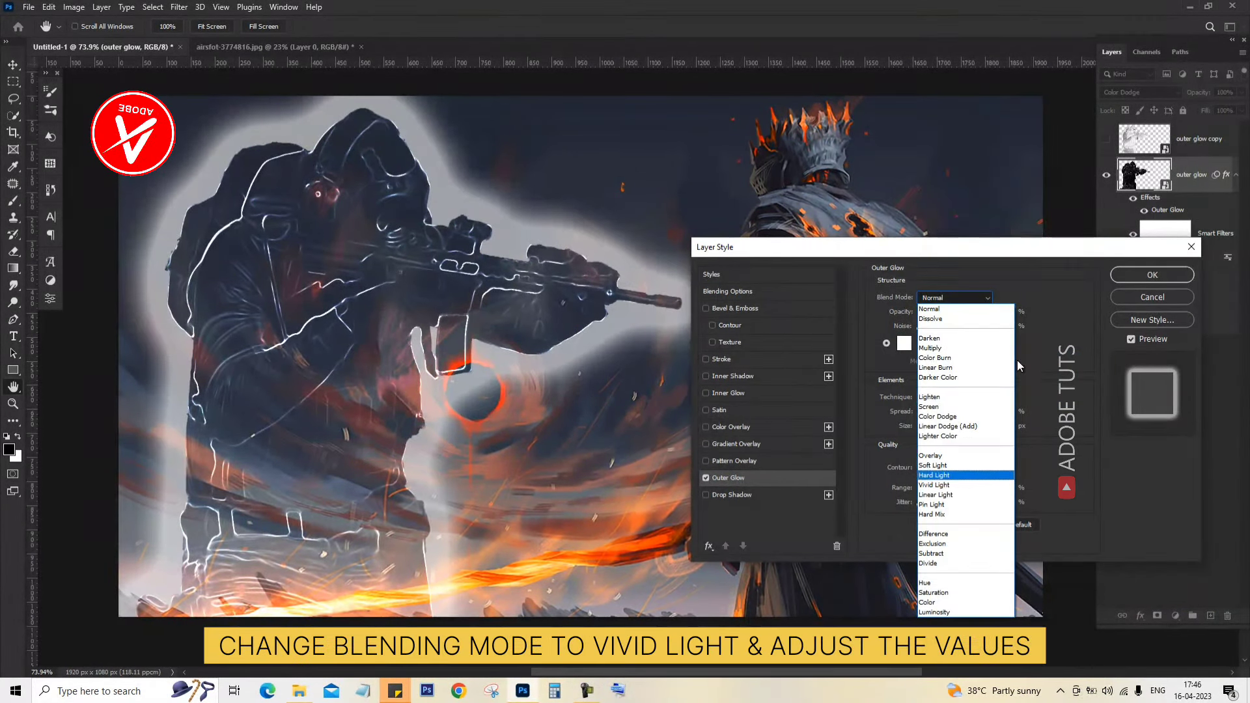
- Set Outer Glow to Vivid Light, 50% opacity, spread 0, size 40, and enable Color Overlay
{"action": "left_click", "coordinate": [976, 485]}
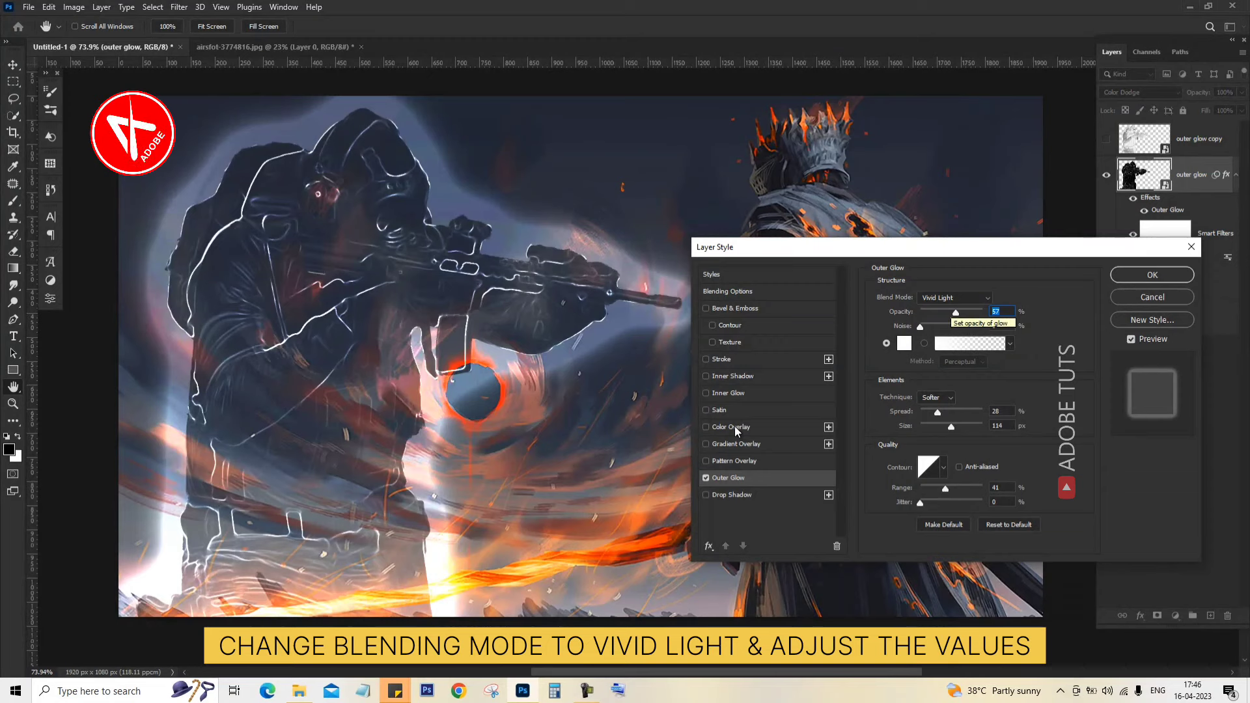
{"action": "type", "text": "50"}
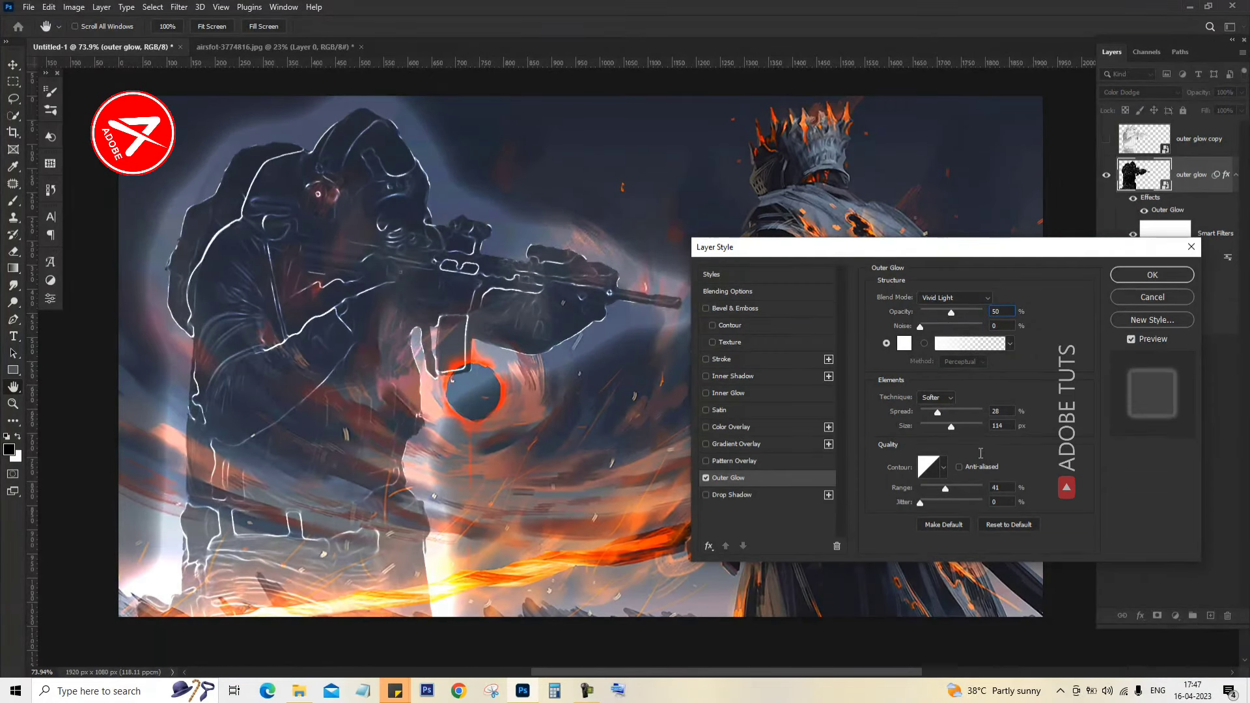
{"action": "key", "text": "Tab"}
{"action": "key", "text": "Tab"}
{"action": "type", "text": "040"}
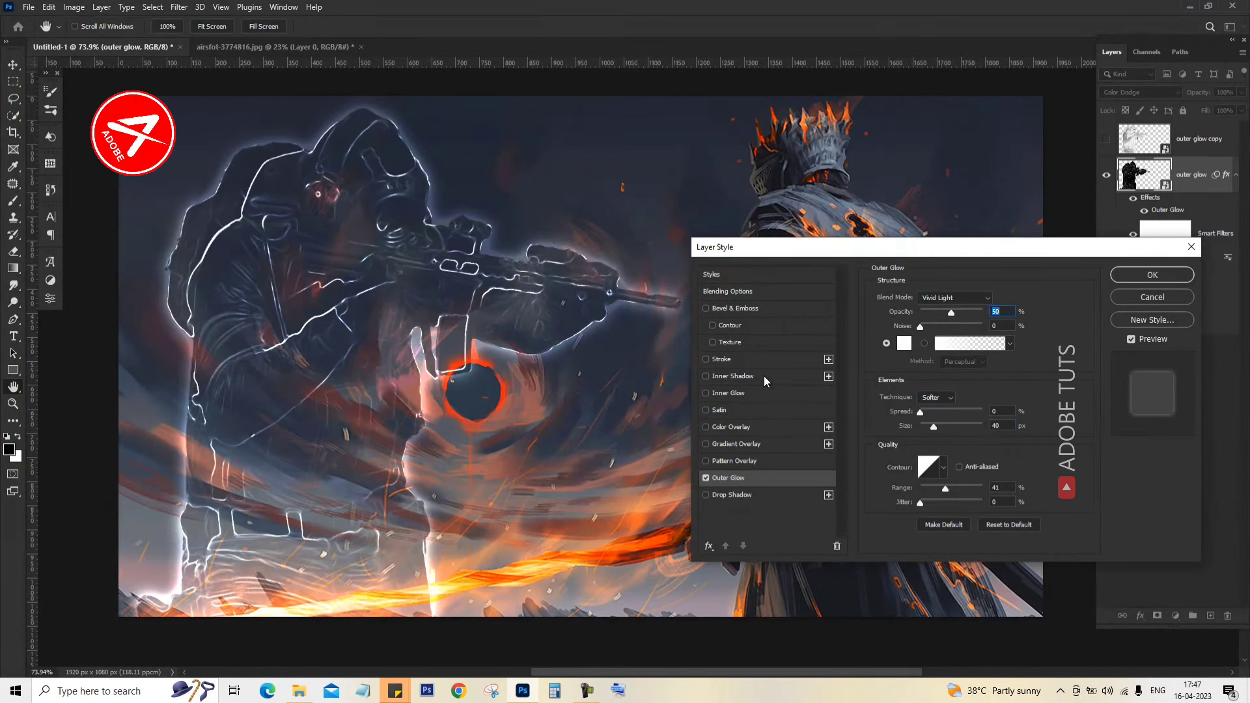
{"action": "left_click", "coordinate": [729, 426]}
- Set the soldier's Color Overlay to blue 0096FF at 62% opacity
{"action": "left_click", "coordinate": [1005, 290]}
{"action": "type", "text": "00"}
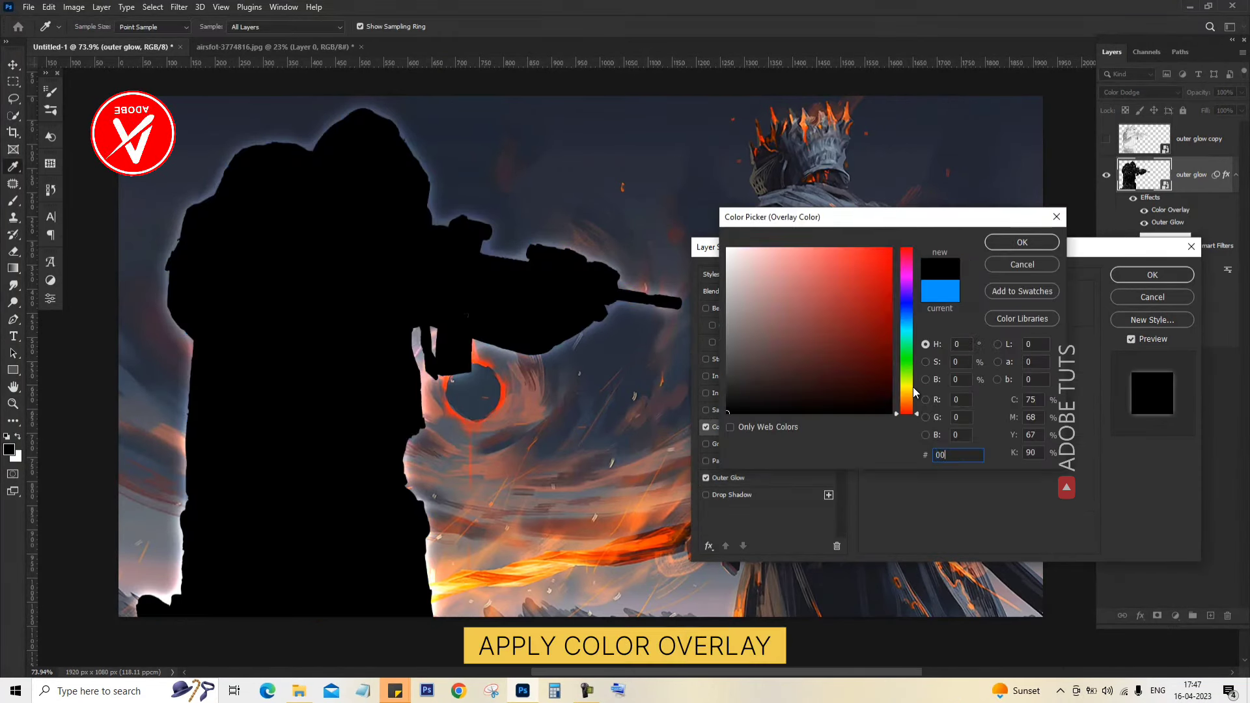
{"action": "type", "text": "96ff"}
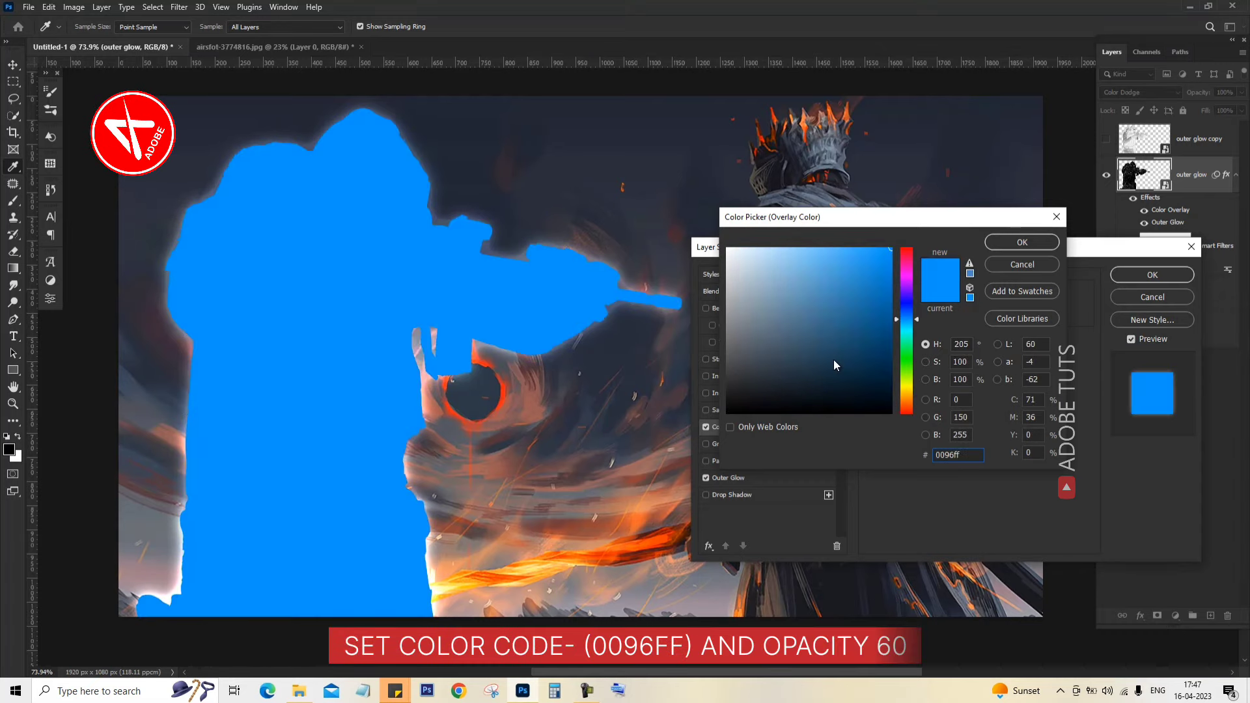
{"action": "key", "text": "Return"}
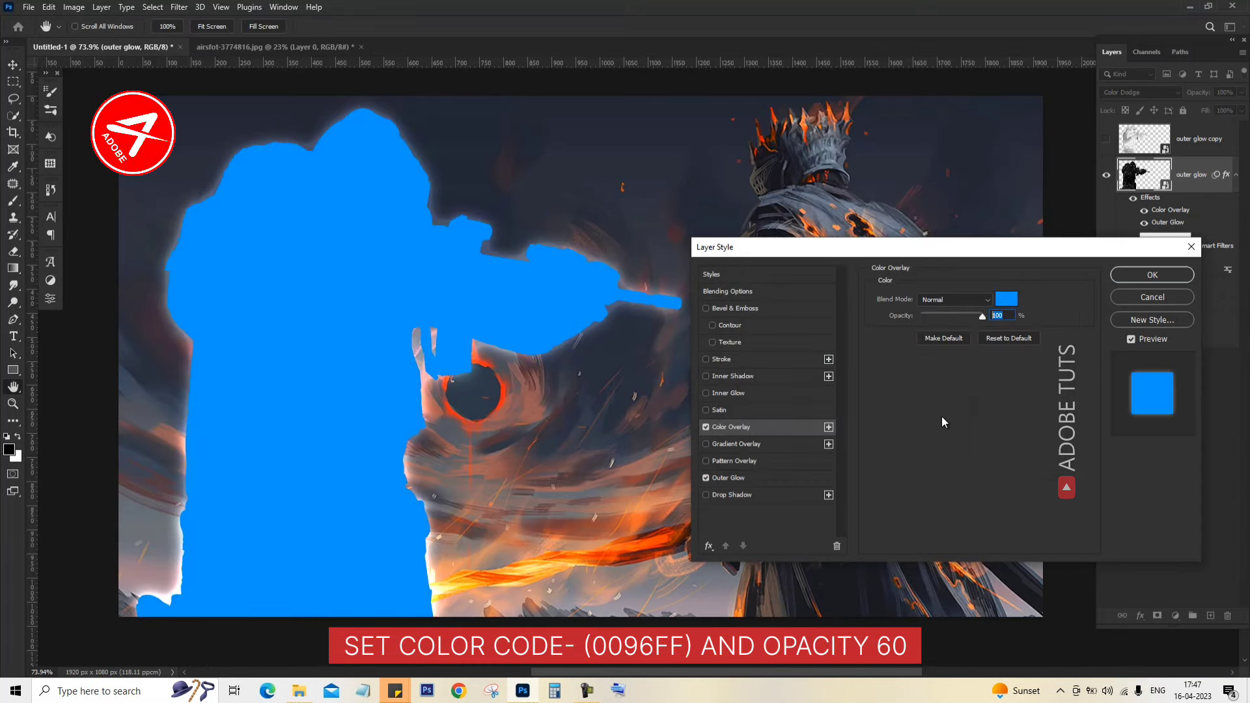
{"action": "type", "text": "6"}
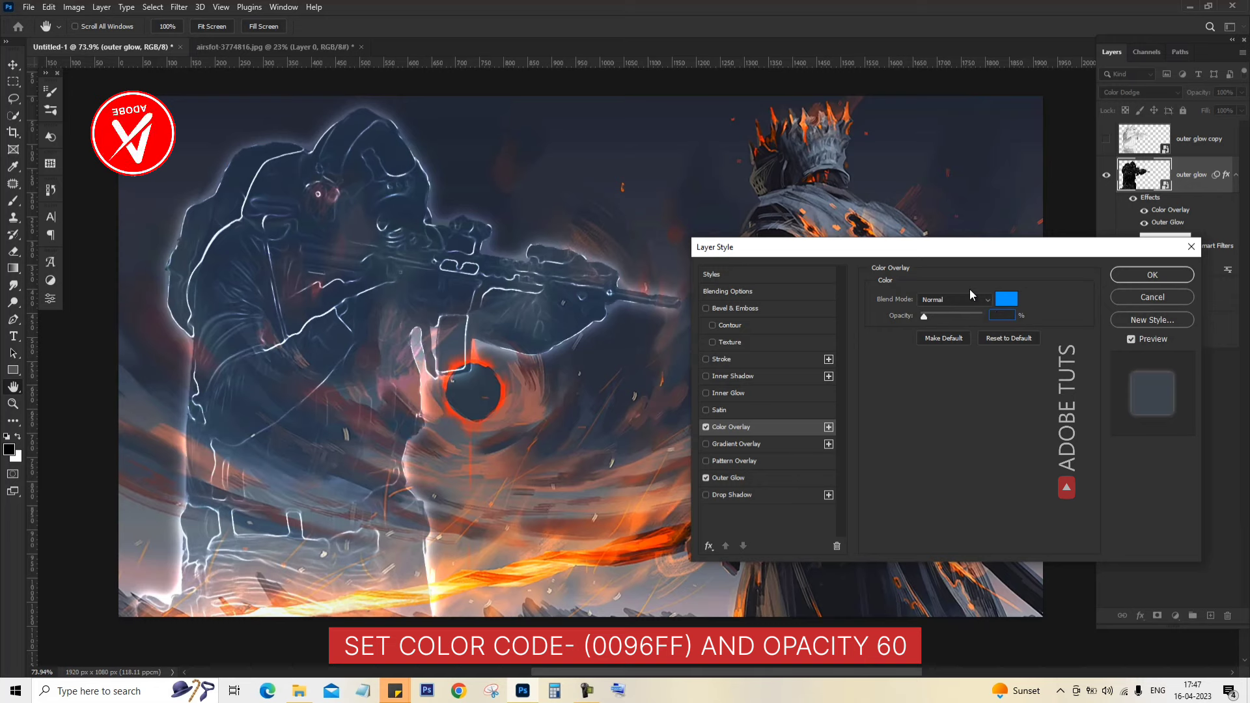
{"action": "type", "text": "2"}
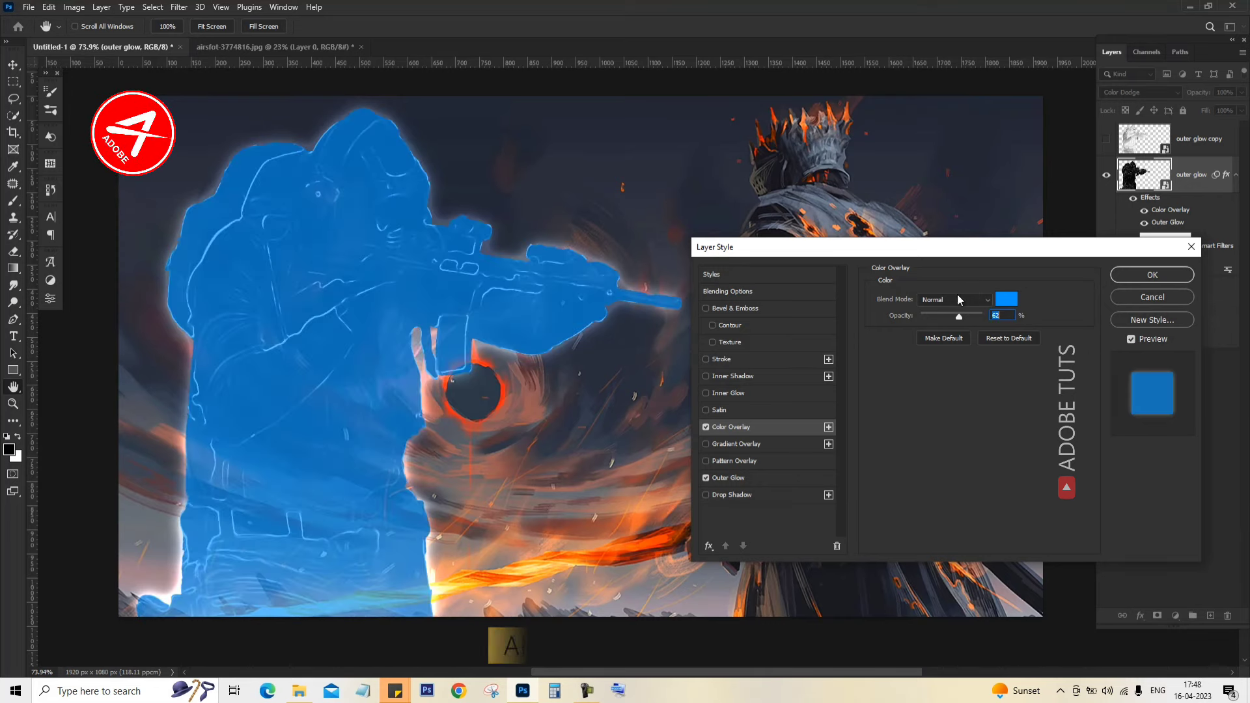
- Keep the soldier's inner shadow in Color Dodge and re-enter its opacity value
{"action": "left_click", "coordinate": [955, 299]}
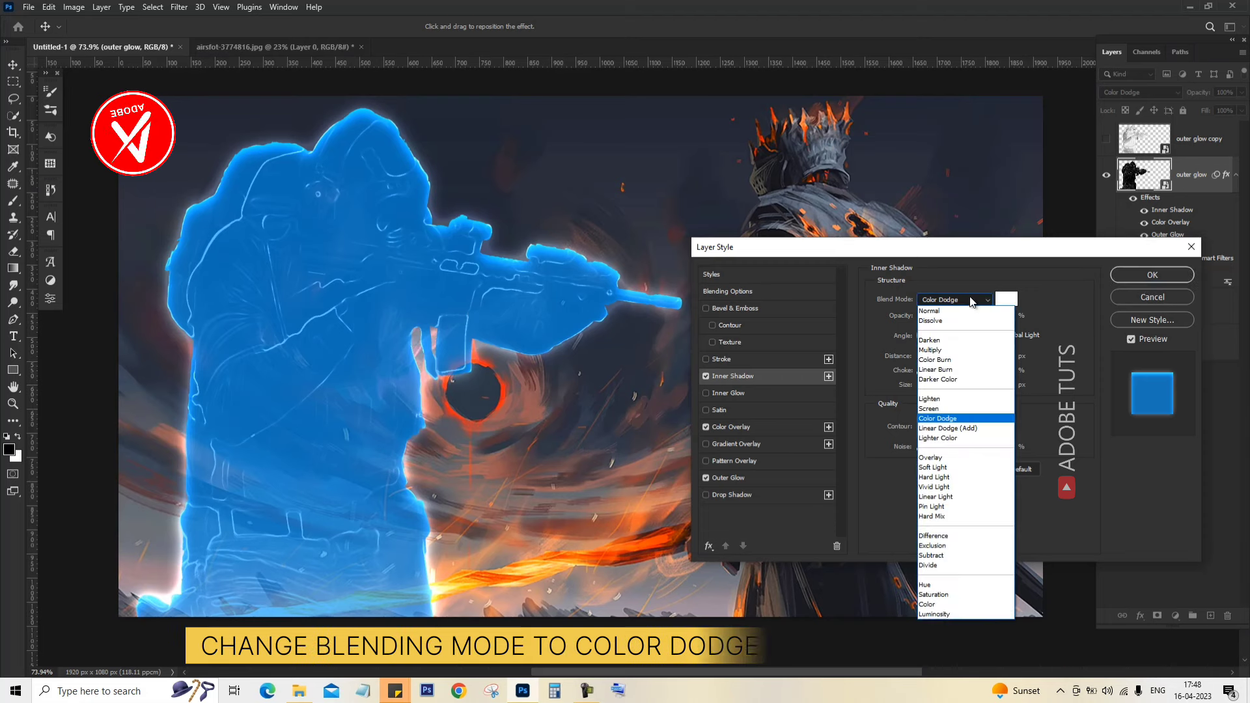
{"action": "left_click", "coordinate": [955, 417]}
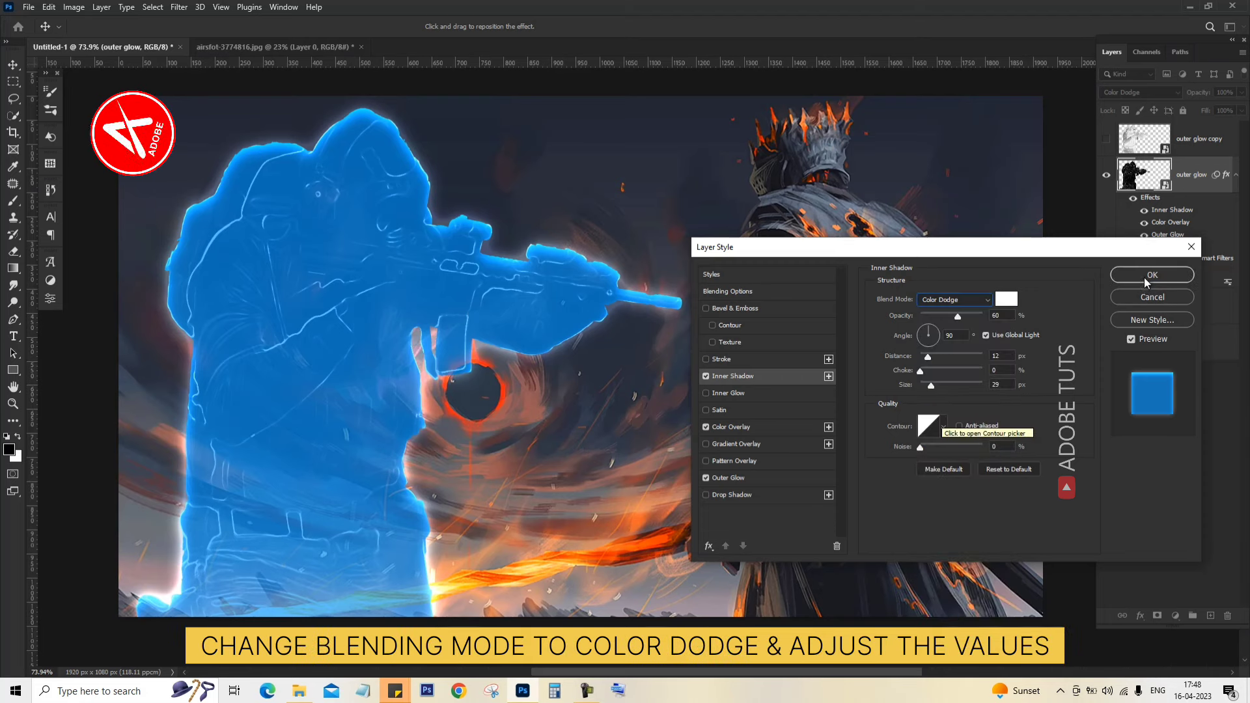
{"action": "type", "text": "3"}
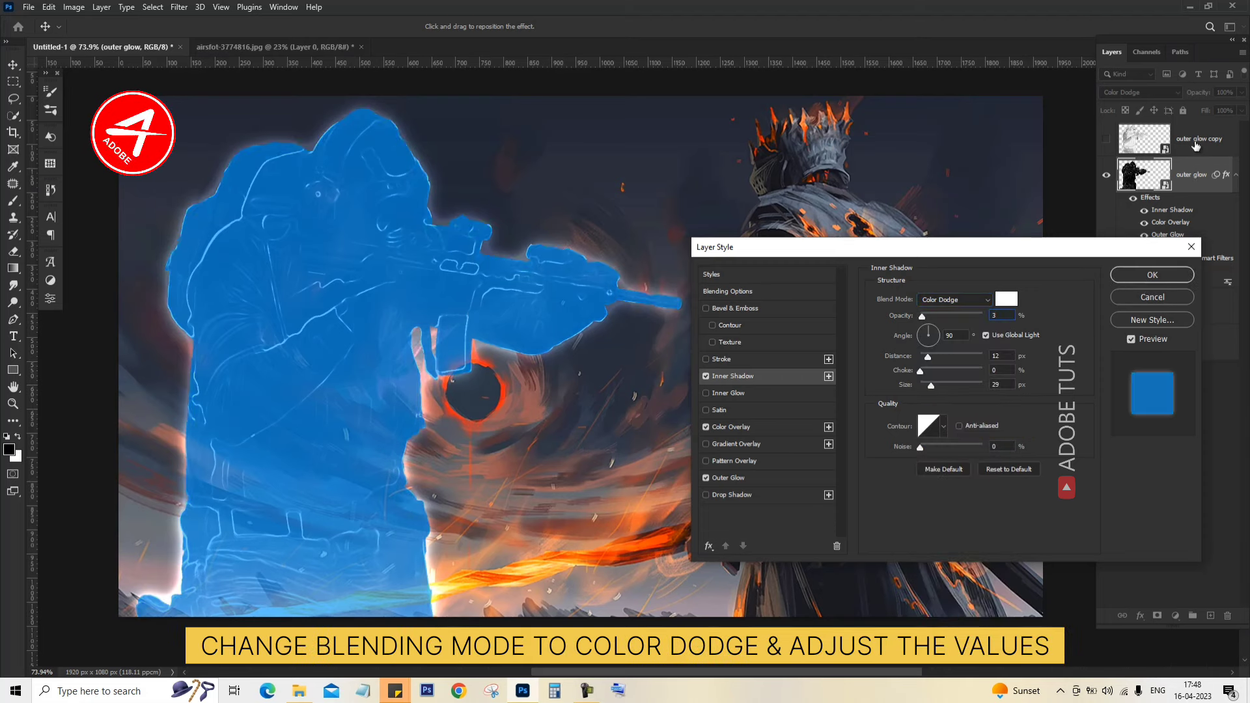
{"action": "type", "text": "62"}
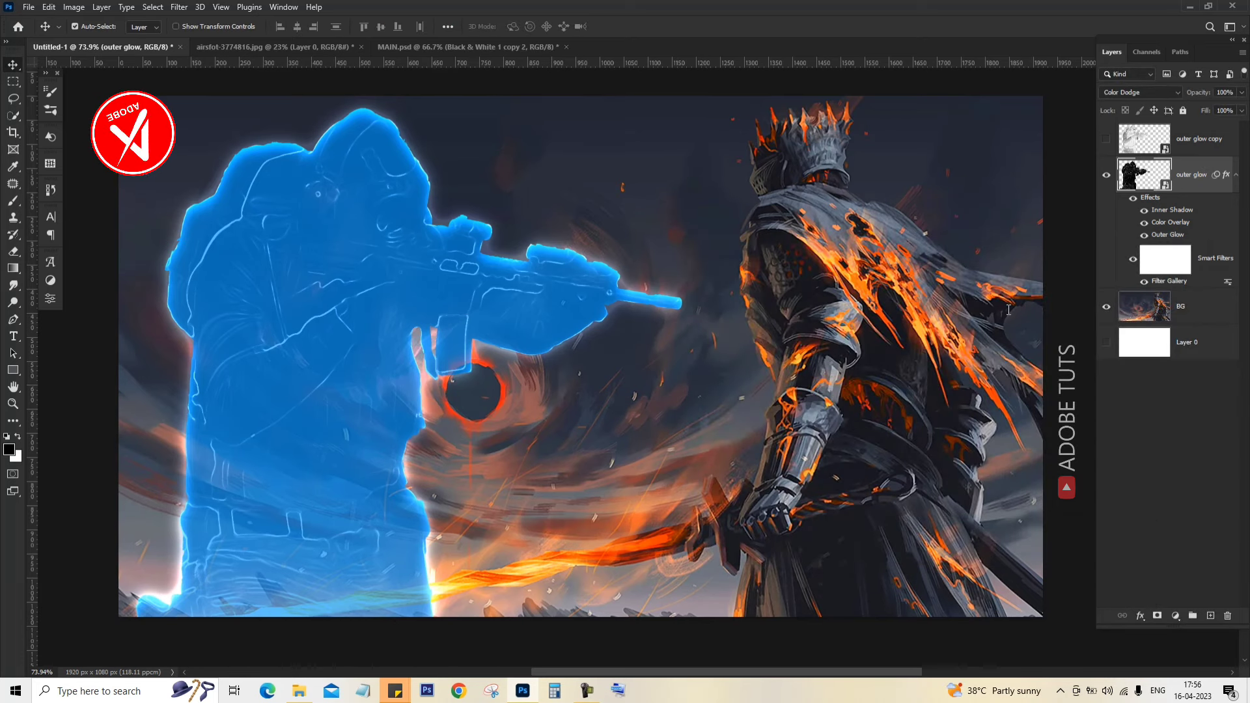
- Switch the soldier's blue Color Overlay blend mode to Soft Light and apply the style
{"action": "double_click", "coordinate": [1201, 185]}
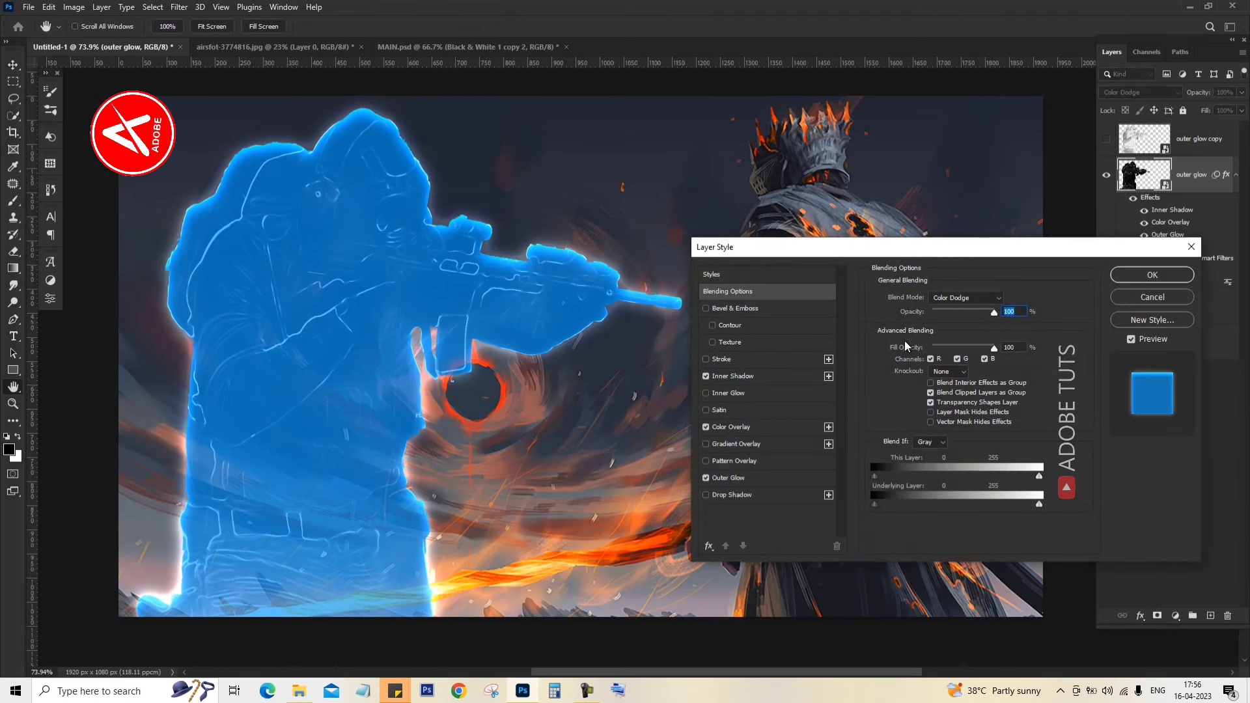
{"action": "left_click", "coordinate": [728, 477]}
{"action": "left_click", "coordinate": [807, 375]}
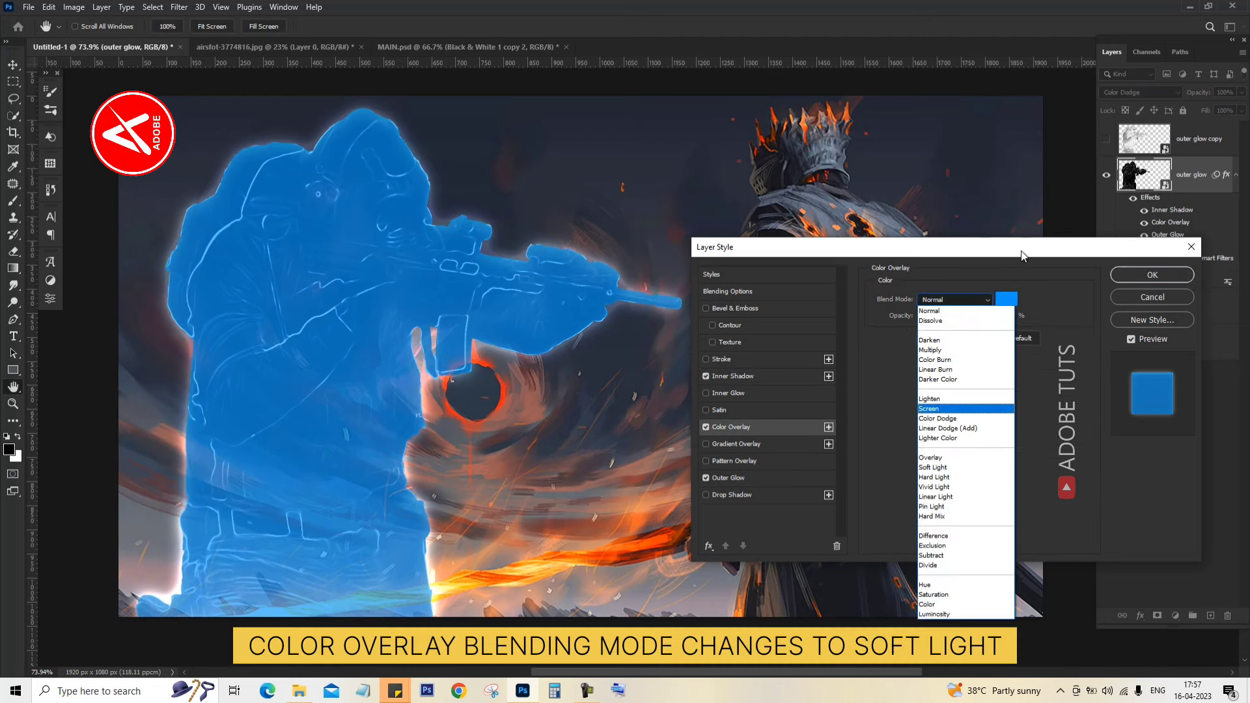
{"action": "left_click", "coordinate": [931, 403]}
{"action": "left_click", "coordinate": [1152, 274]}
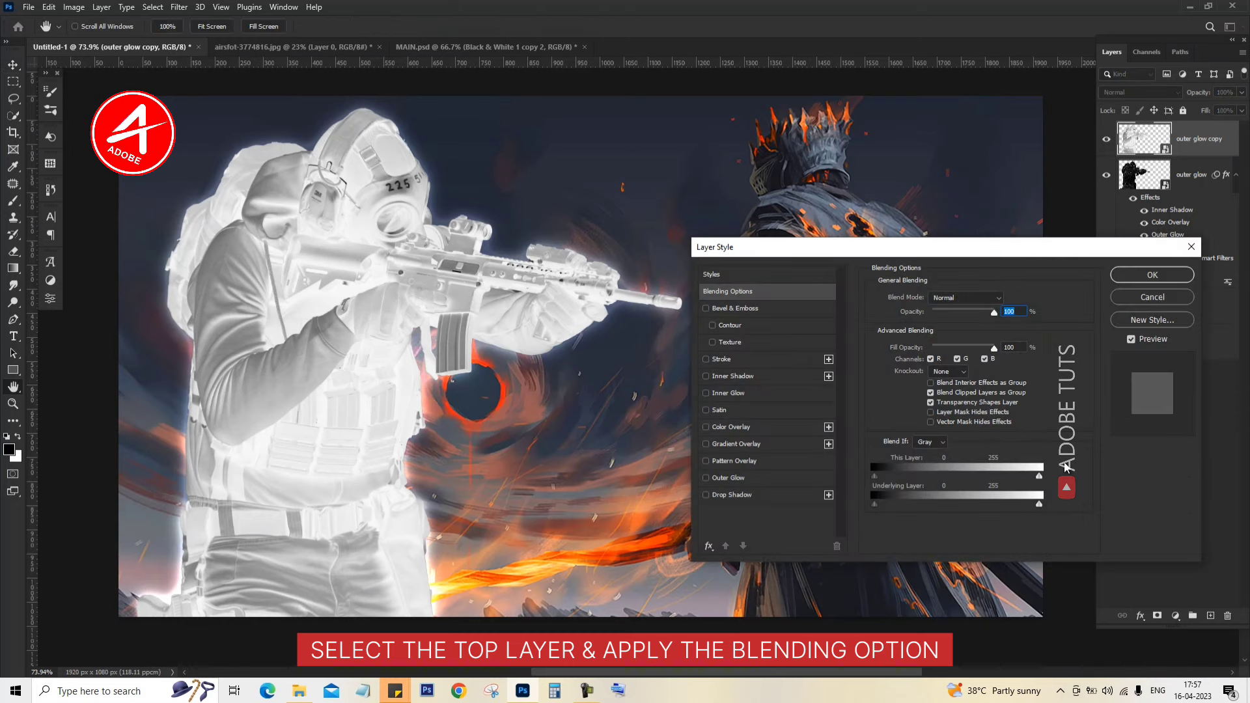
- Add a Color Dodge outer glow at 30% opacity to the top white soldier layer
{"action": "key", "text": "Escape"}
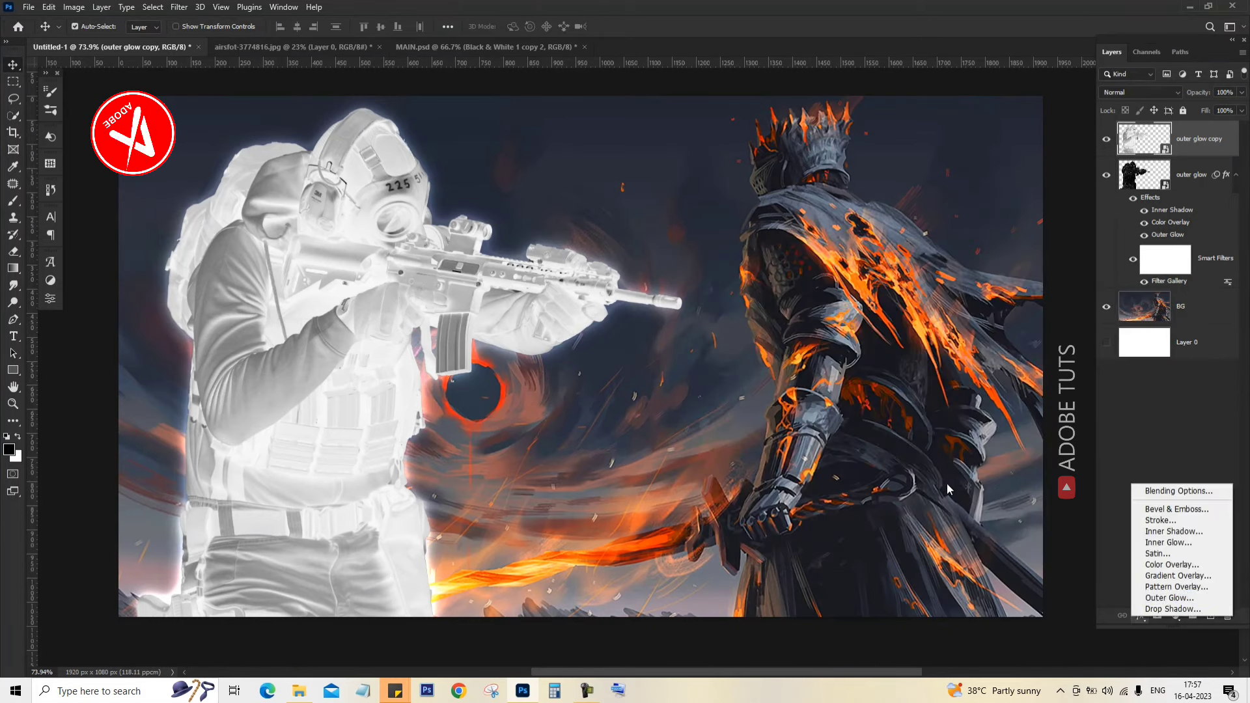
{"action": "key", "text": "Return"}
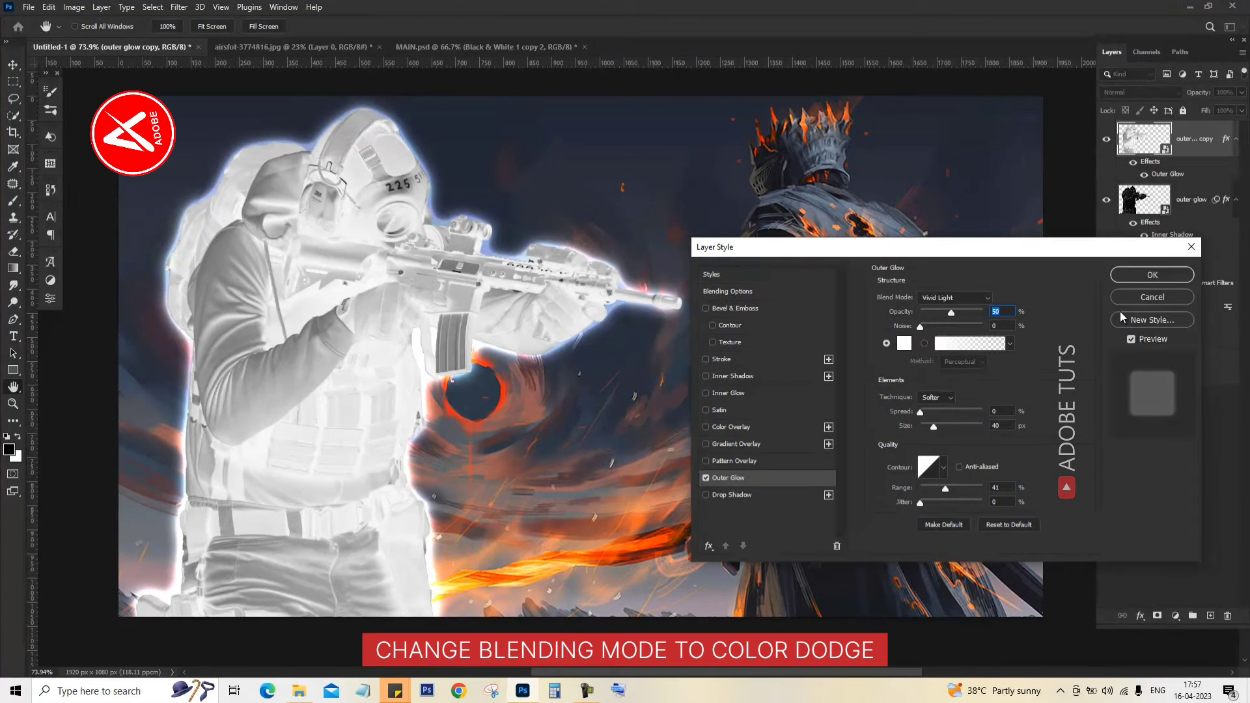
{"action": "key", "text": "alt+Down"}
{"action": "key", "text": "Home"}
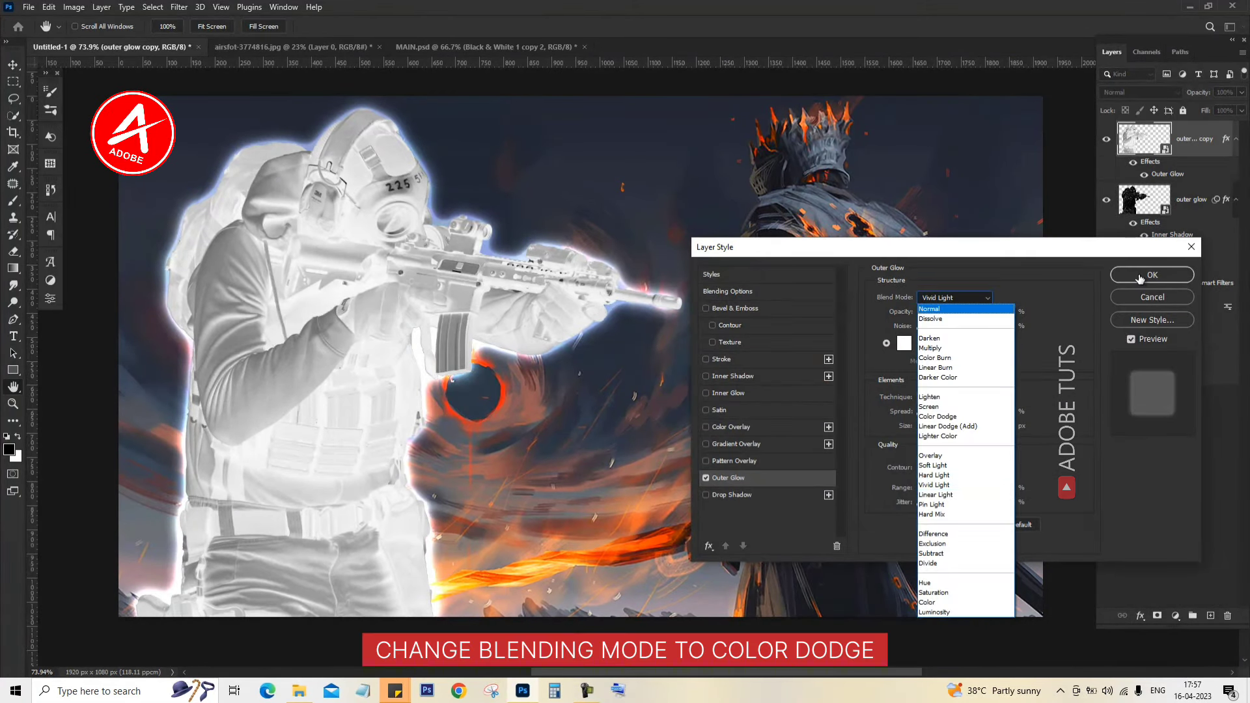
{"action": "key", "text": "Down"}
{"action": "key", "text": "Down"}
{"action": "key", "text": "Down"}
{"action": "key", "text": "Down"}
{"action": "key", "text": "Down"}
{"action": "key", "text": "Down"}
{"action": "key", "text": "Down"}
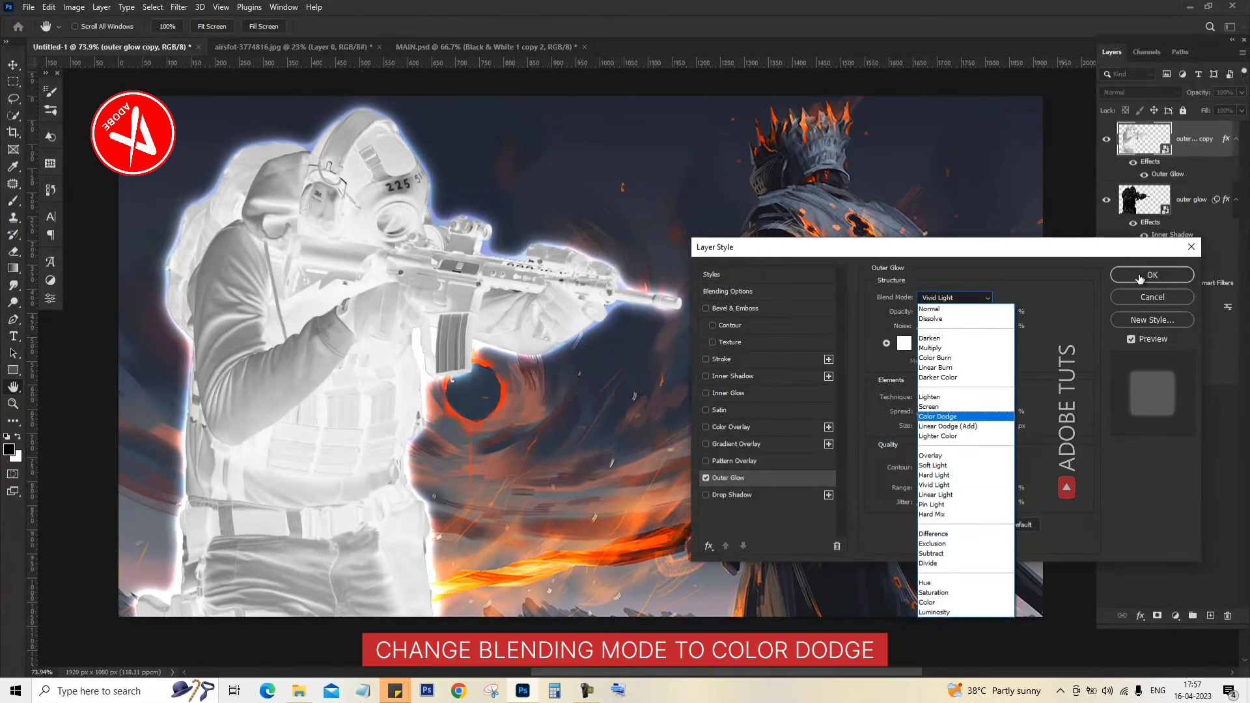
{"action": "key", "text": "Return"}
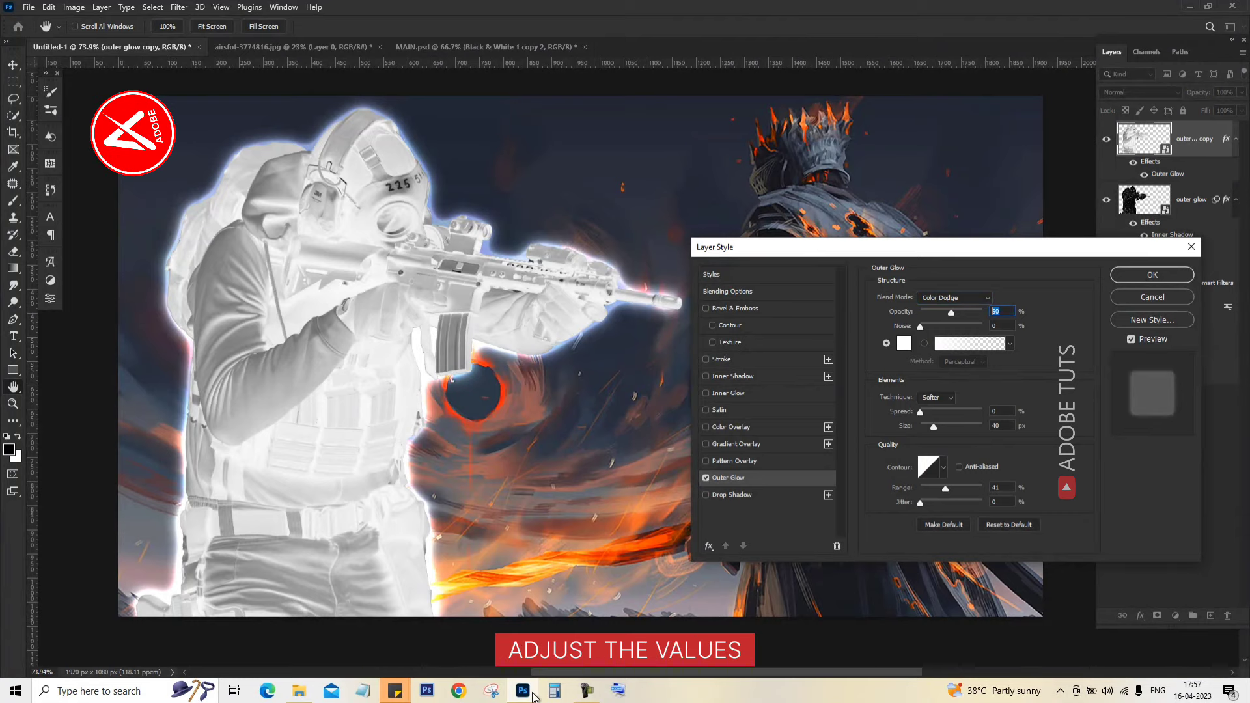
{"action": "type", "text": "30"}
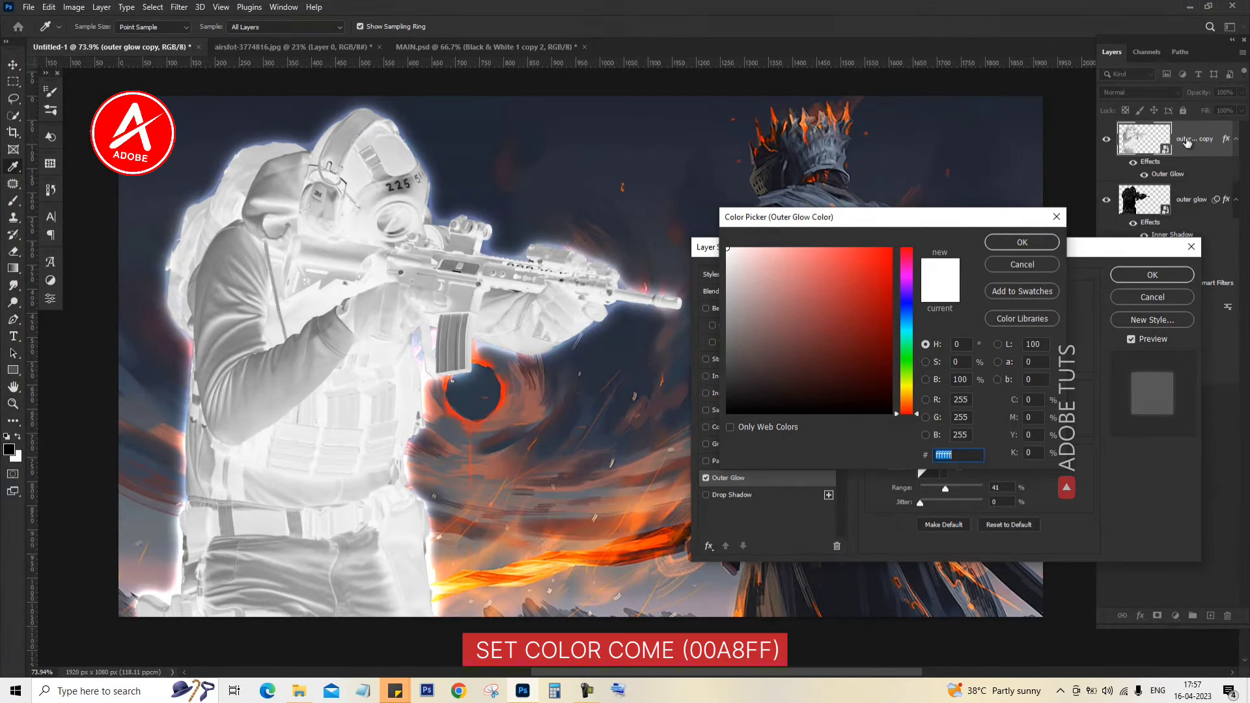
- Make the top layer's outer glow light blue 00a8ff with 250 px size and 30% range
{"action": "type", "text": "00"}
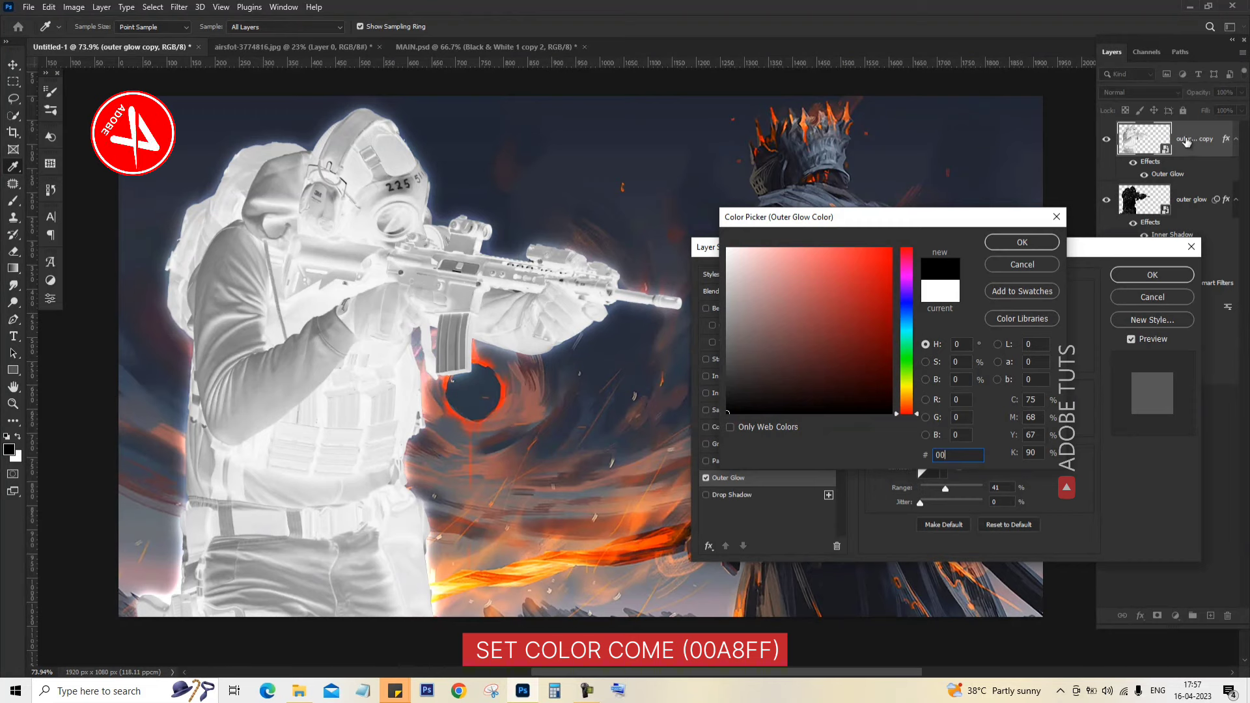
{"action": "type", "text": "a8"}
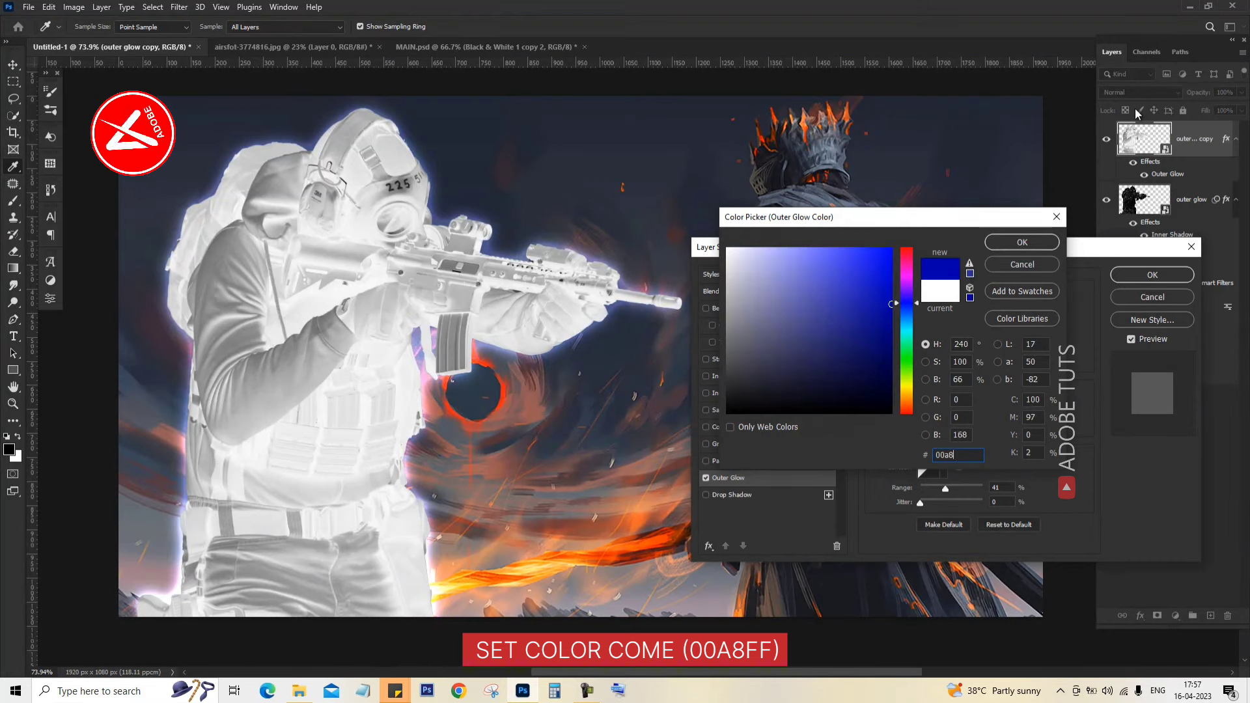
{"action": "type", "text": "ff"}
{"action": "key", "text": "Return"}
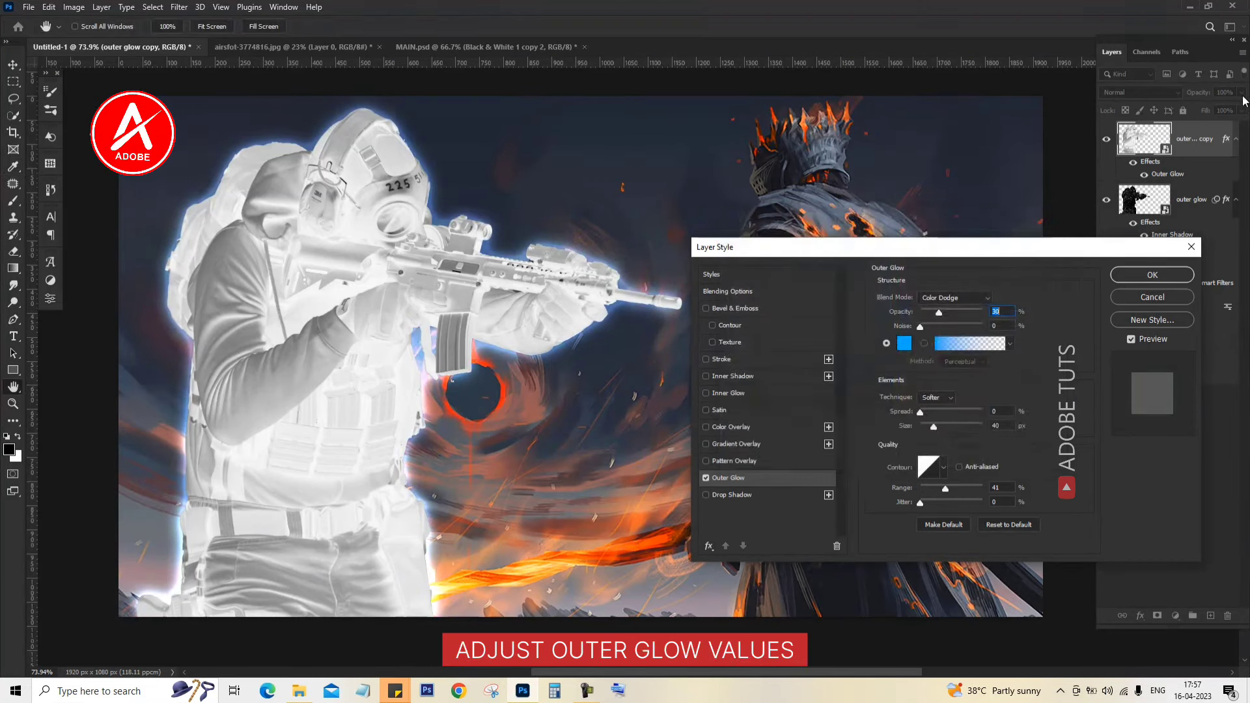
{"action": "key", "text": "Tab"}
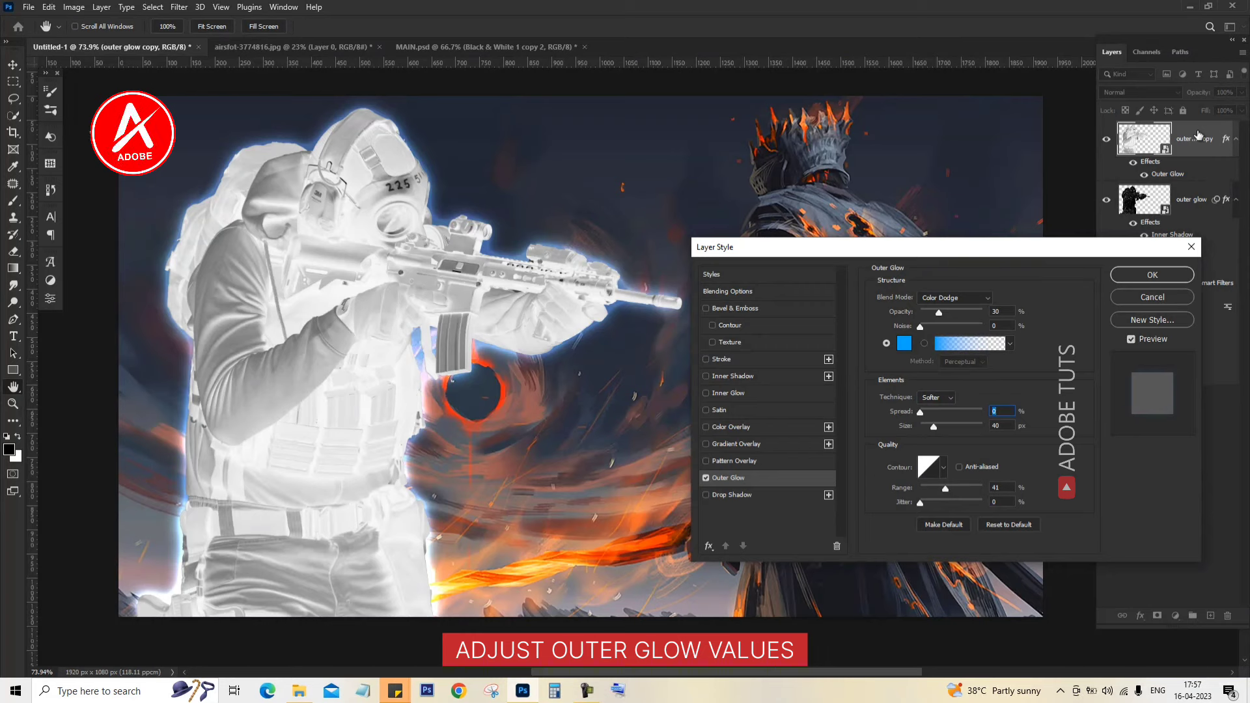
{"action": "key", "text": "Tab"}
{"action": "type", "text": "250"}
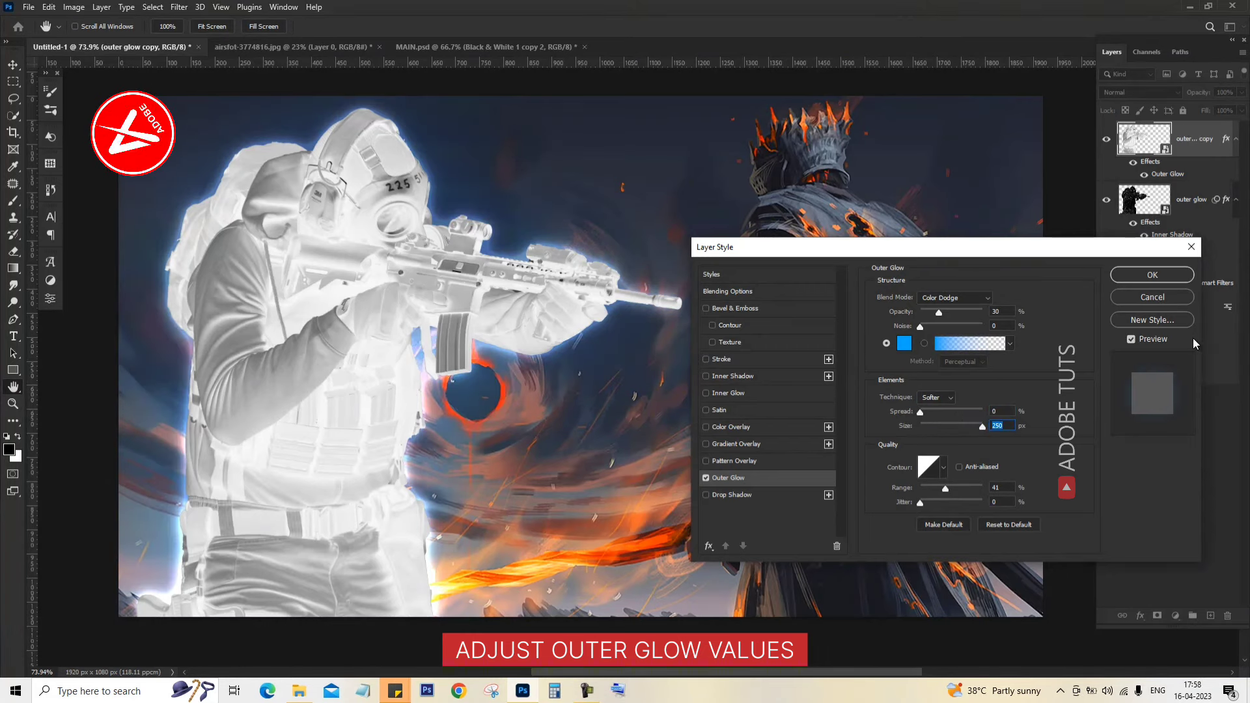
{"action": "type", "text": "30"}
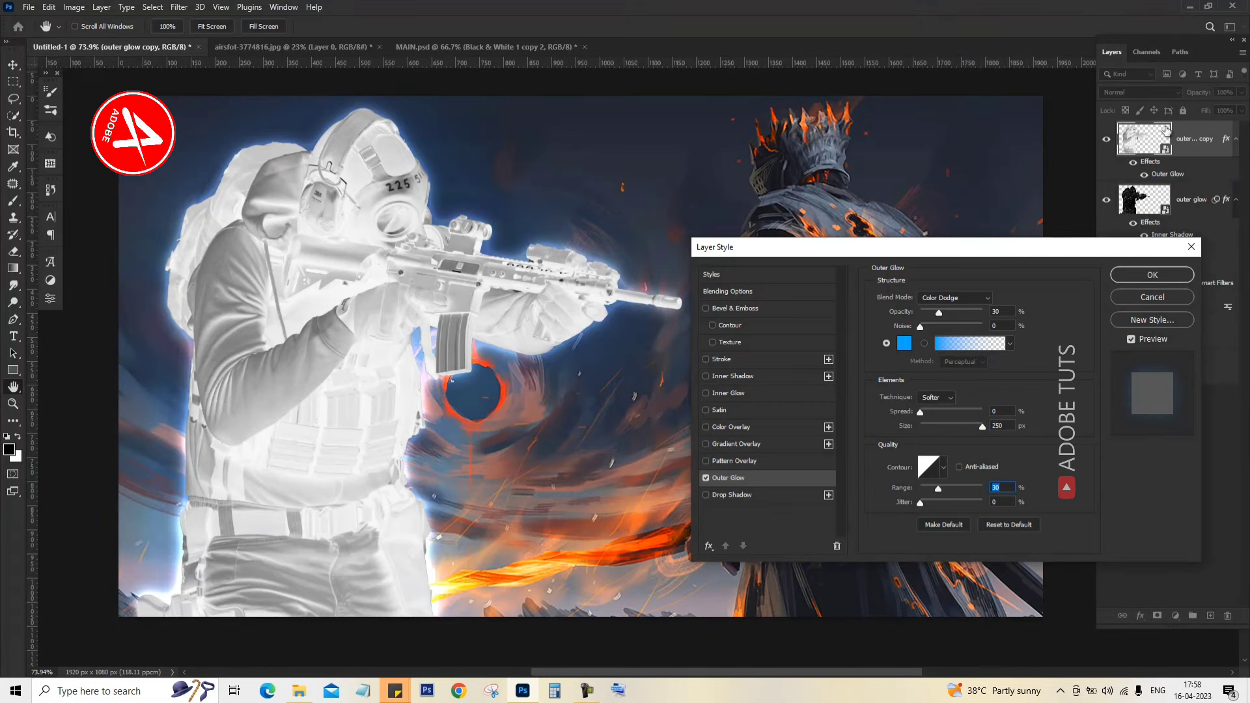
{"action": "key", "text": "Return"}
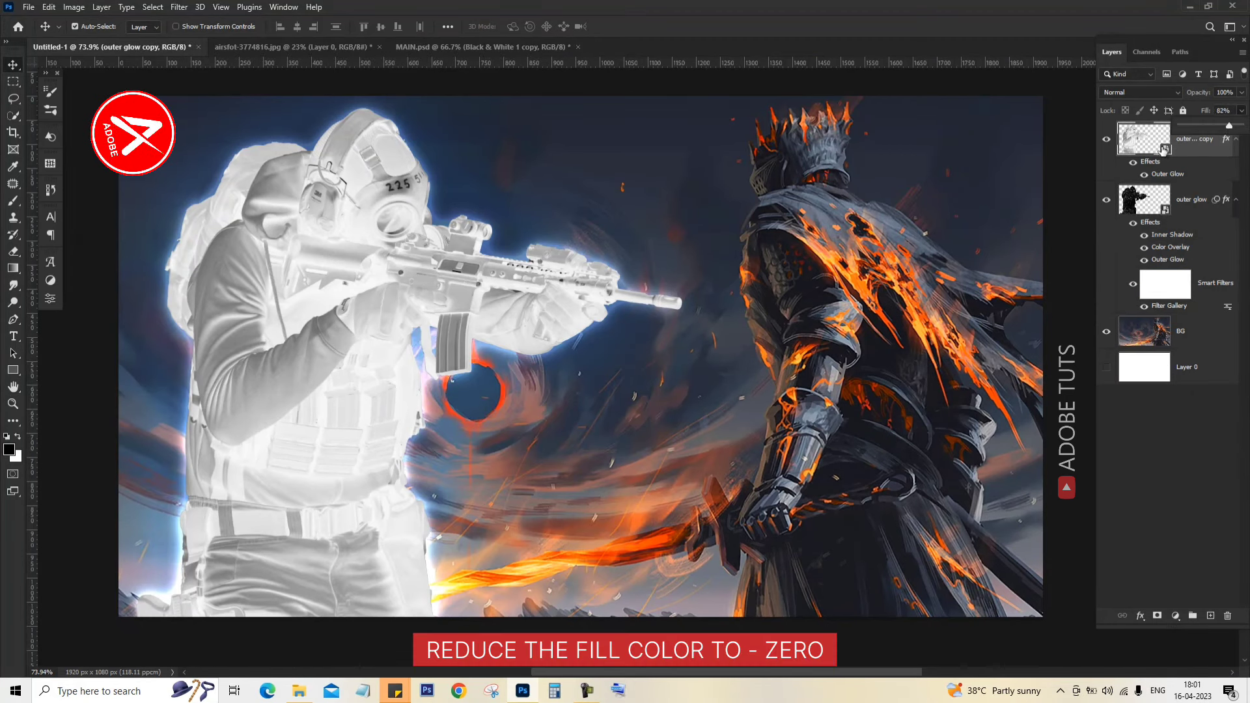
- Drop the top soldier layer's fill to 0% and add a Dissolve duplicate at 5% opacity
{"action": "key", "text": "shift+0"}
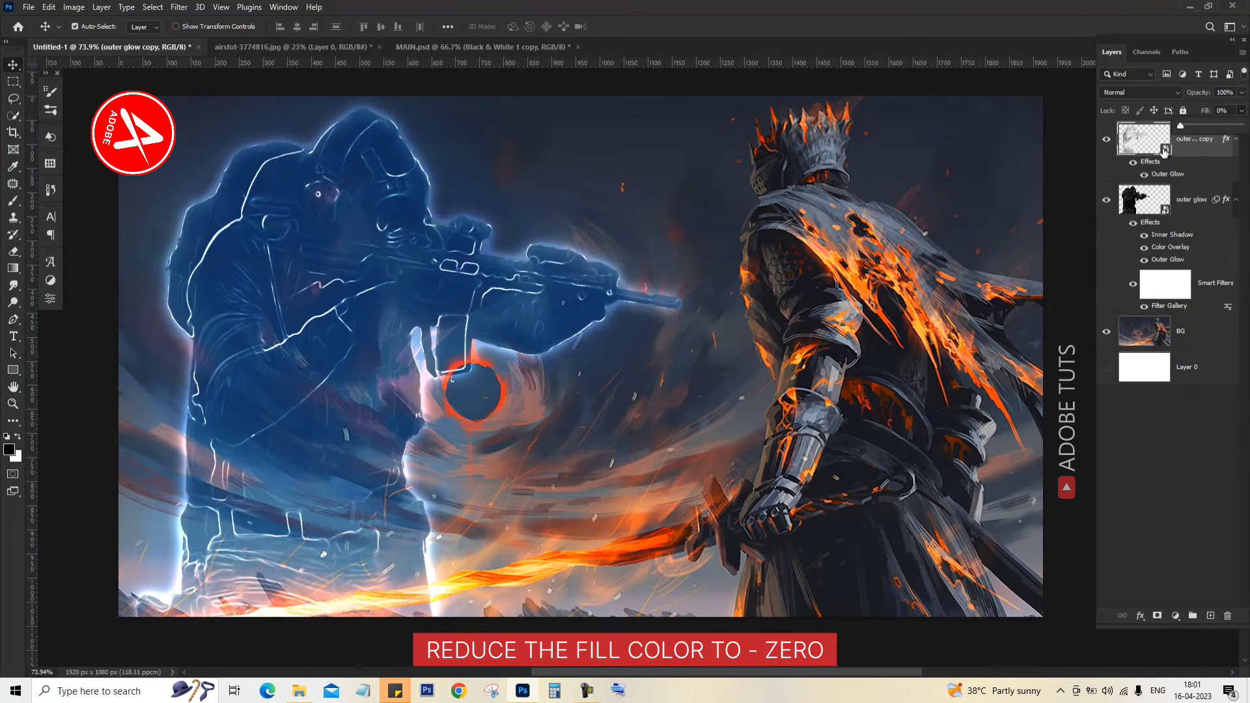
{"action": "left_click", "coordinate": [1164, 144]}
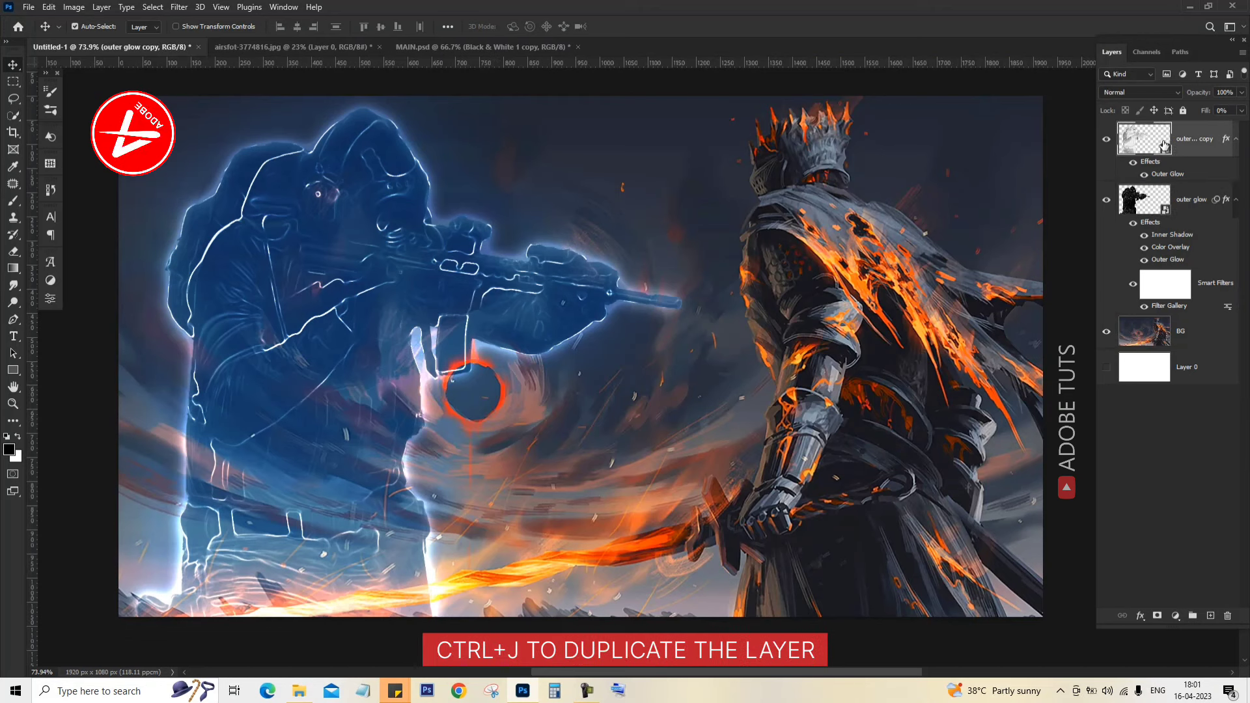
{"action": "key", "text": "ctrl+j"}
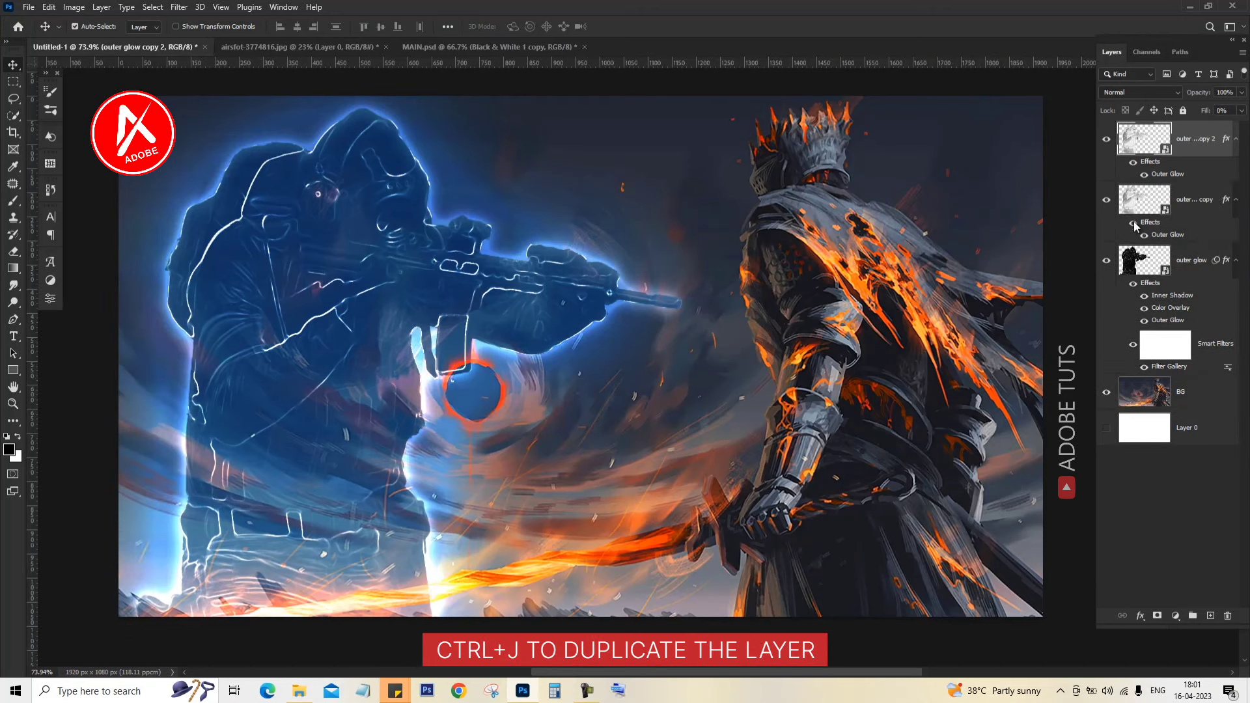
{"action": "key", "text": "shift+alt+i"}
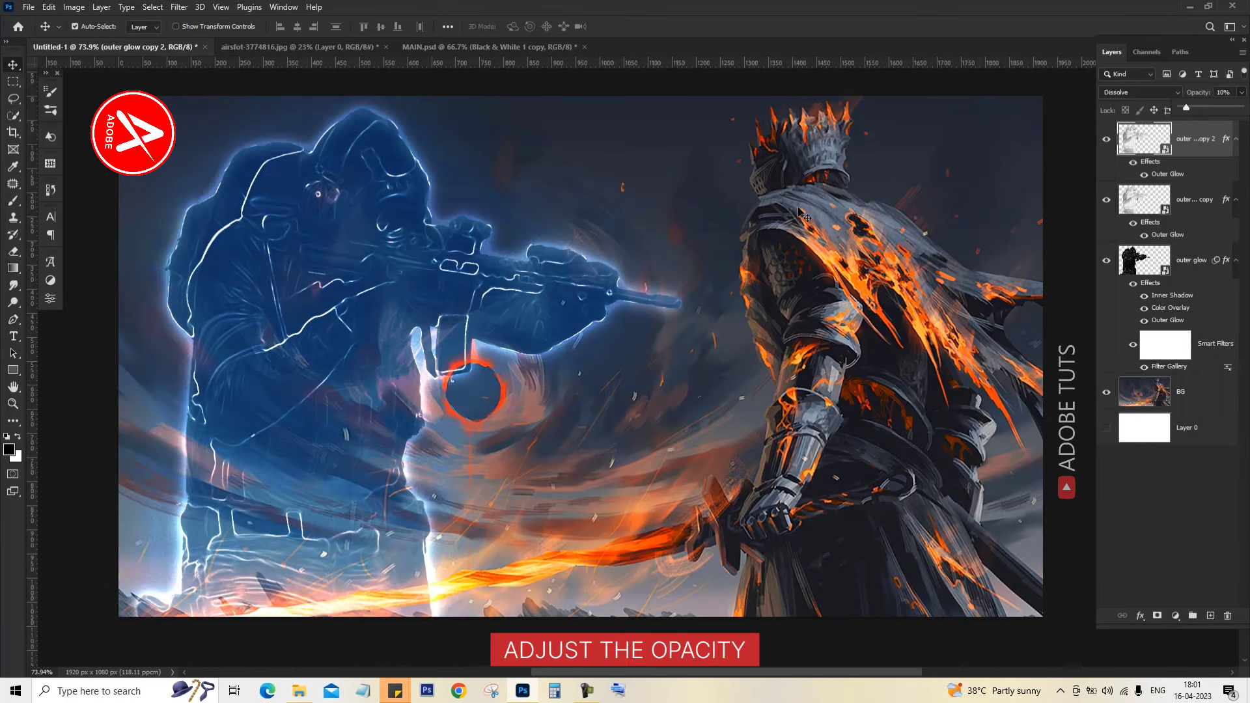
{"action": "type", "text": "5"}
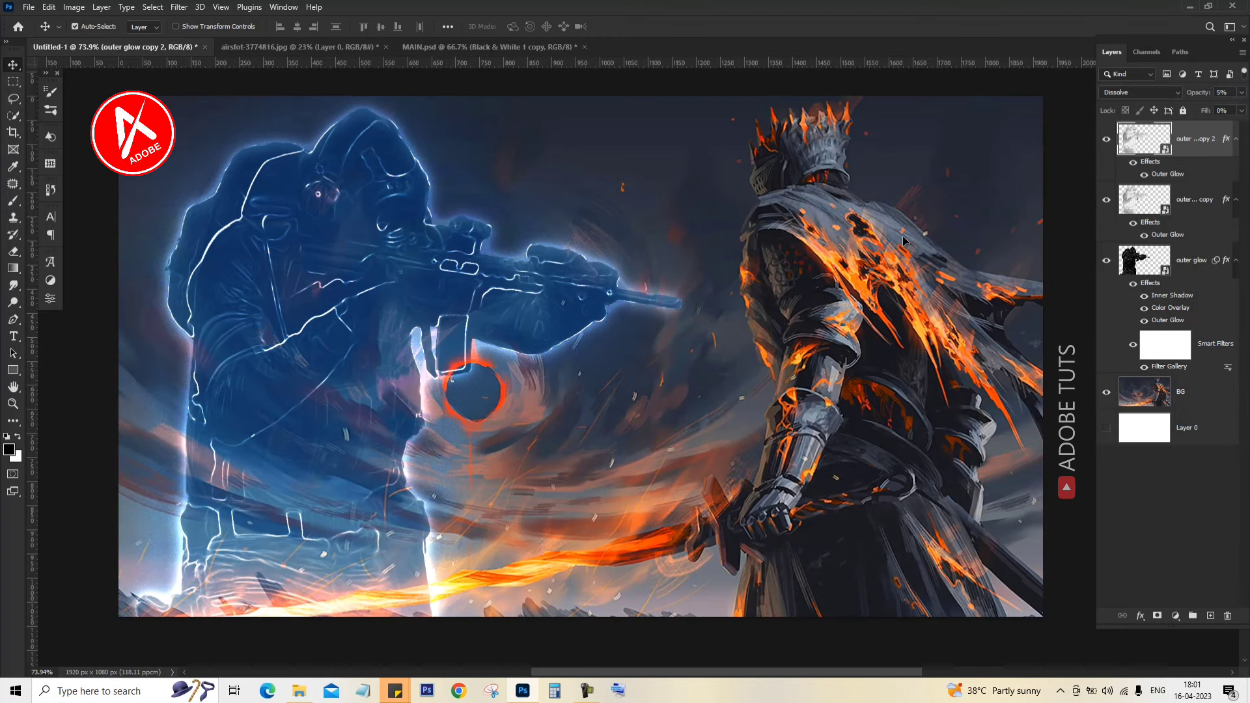
{"action": "key", "text": "alt+shift+bracketleft"}
{"action": "key", "text": "alt+shift+bracketleft"}
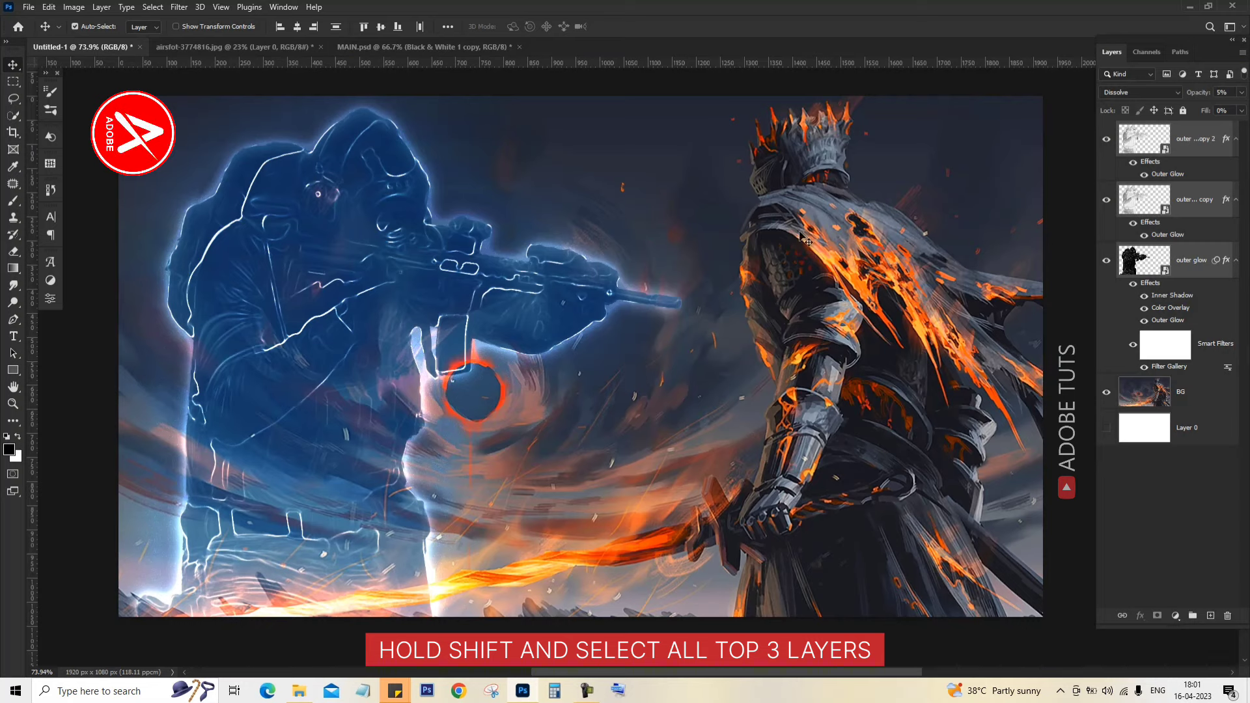
- Group the three soldier layers, duplicate the group, and blend the top copy in Soft Light
{"action": "key", "text": "ctrl+g"}
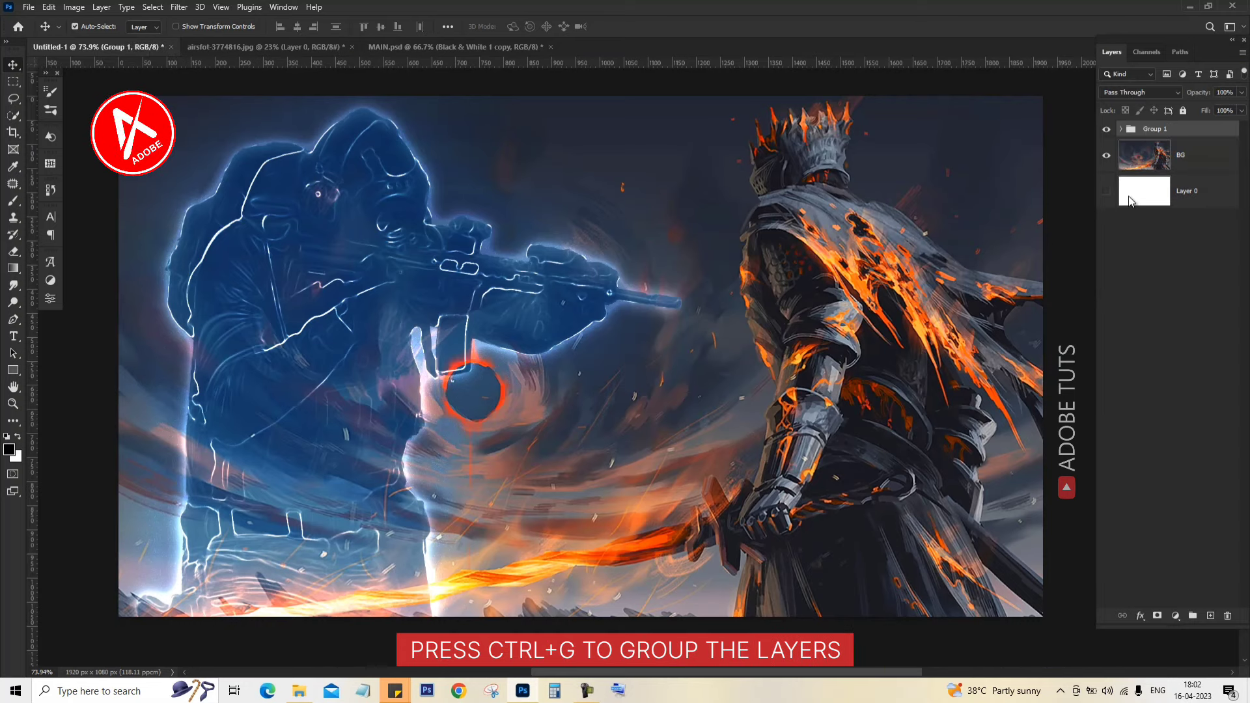
{"action": "key", "text": "ctrl+j"}
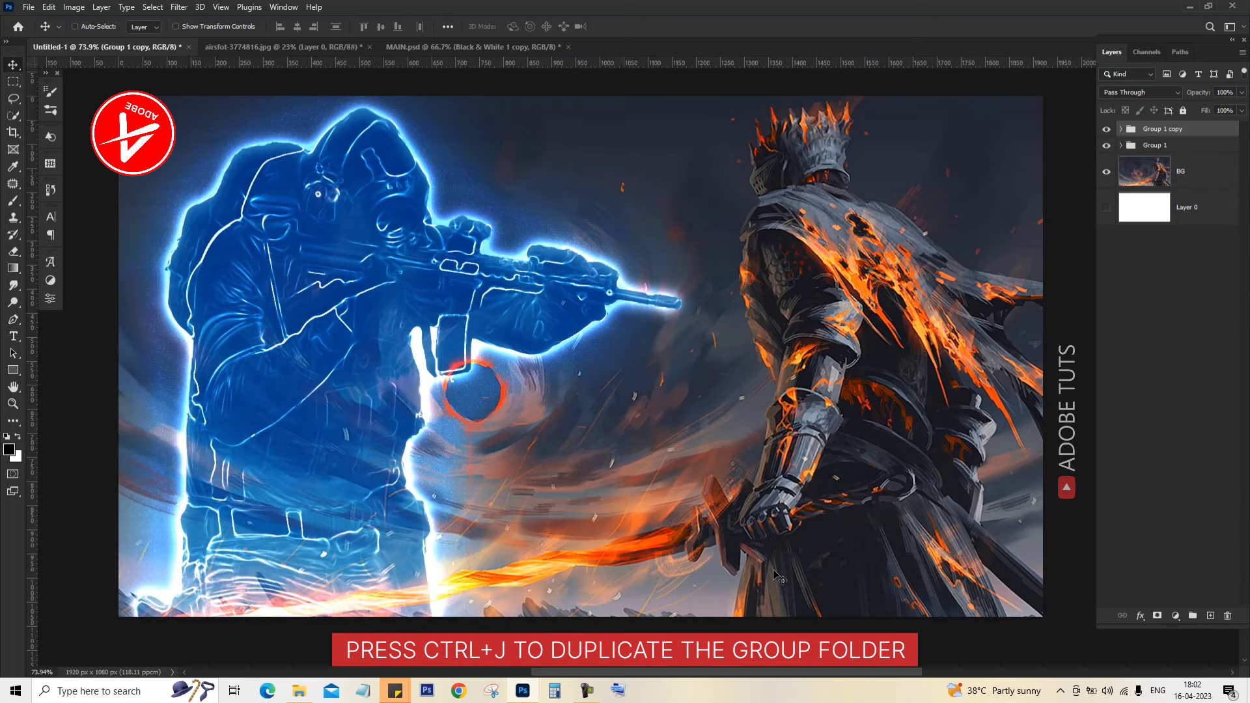
{"action": "key", "text": "ctrl+j"}
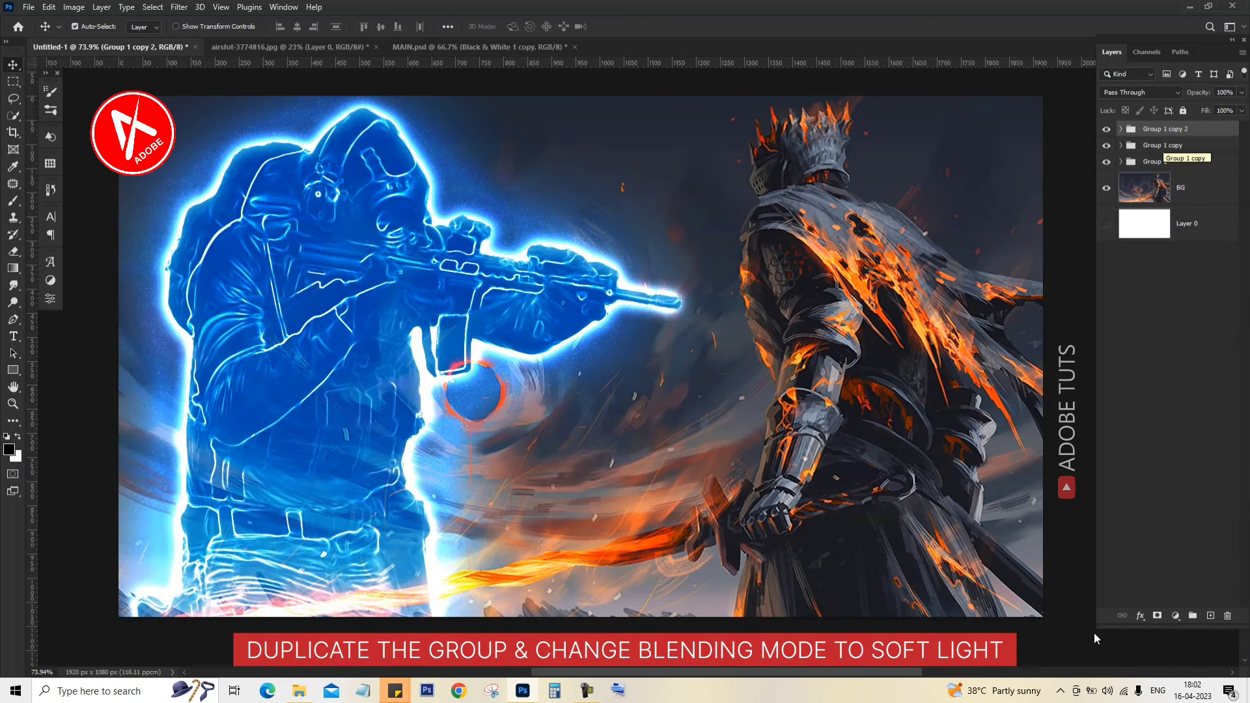
{"action": "left_click", "coordinate": [1145, 92]}
{"action": "key", "text": "Down"}
{"action": "key", "text": "Down"}
{"action": "key", "text": "Down"}
{"action": "key", "text": "Down"}
{"action": "key", "text": "Down"}
{"action": "key", "text": "Down"}
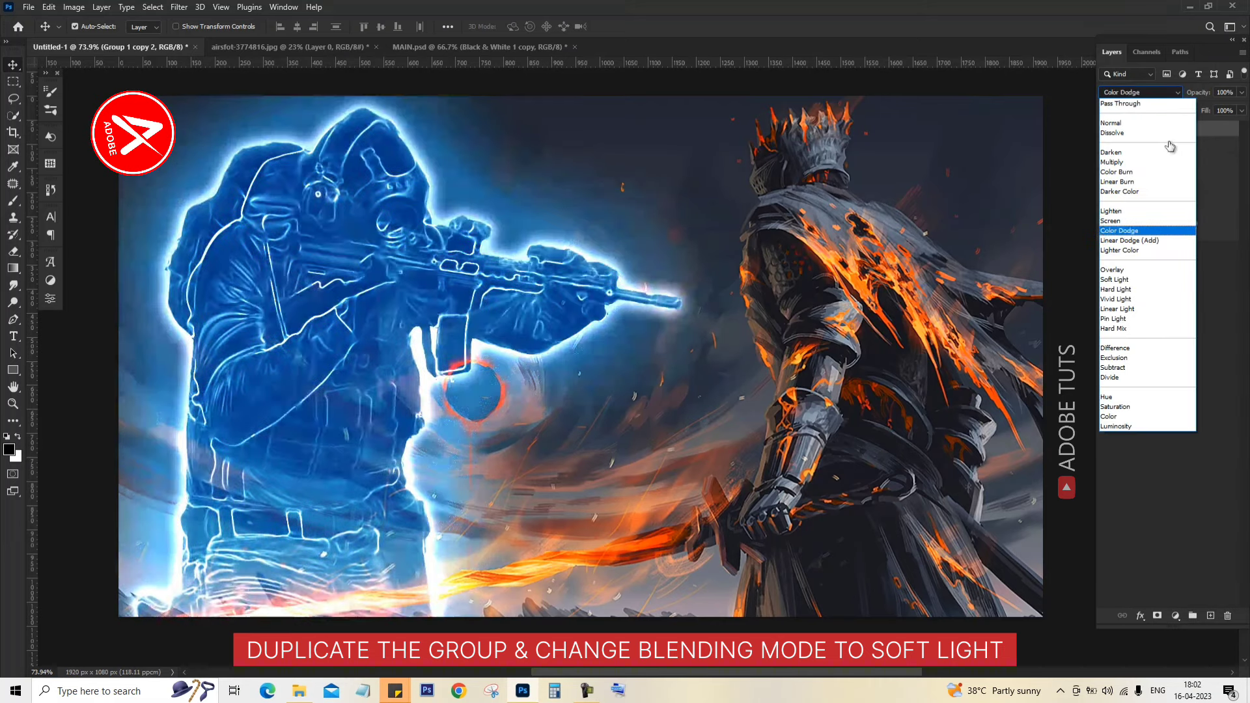
{"action": "key", "text": "Down"}
{"action": "key", "text": "Down"}
{"action": "key", "text": "Down"}
{"action": "key", "text": "Return"}
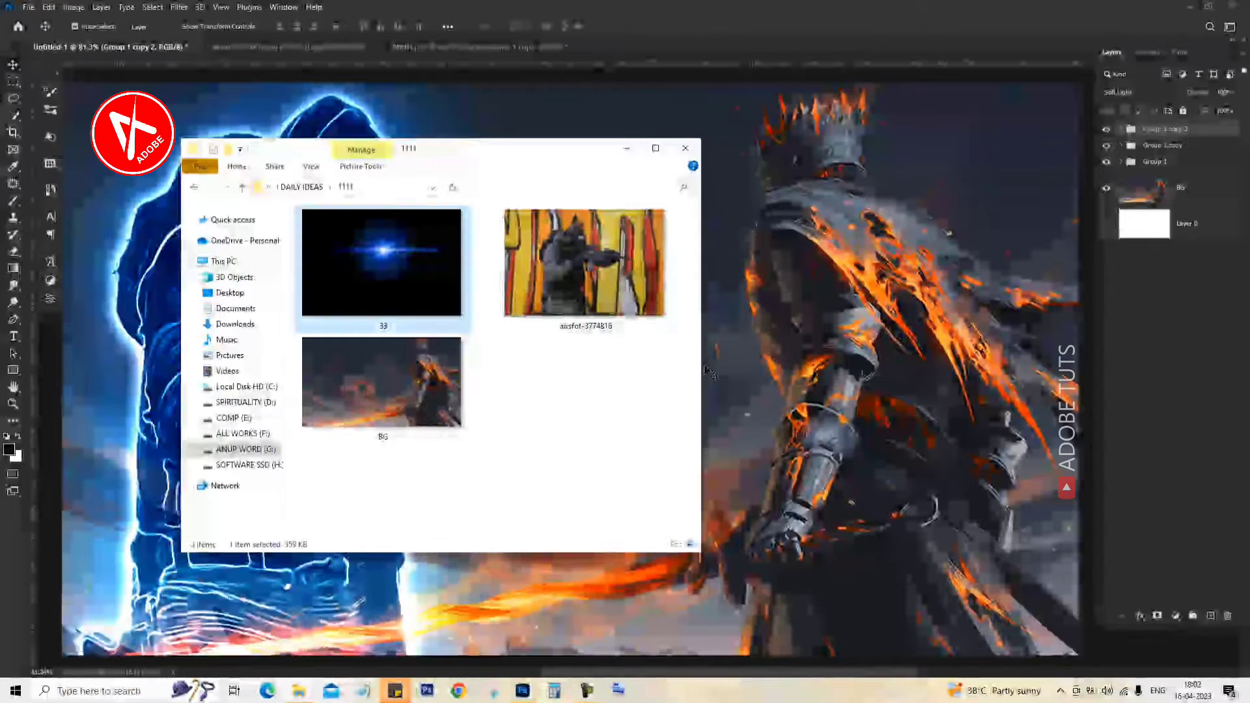
- Place the blue flare image into the artwork and blend it in Lighten mode
{"action": "left_click_drag", "start_coordinate": [706, 370], "coordinate": [709, 373]}
{"action": "key", "text": "Return"}
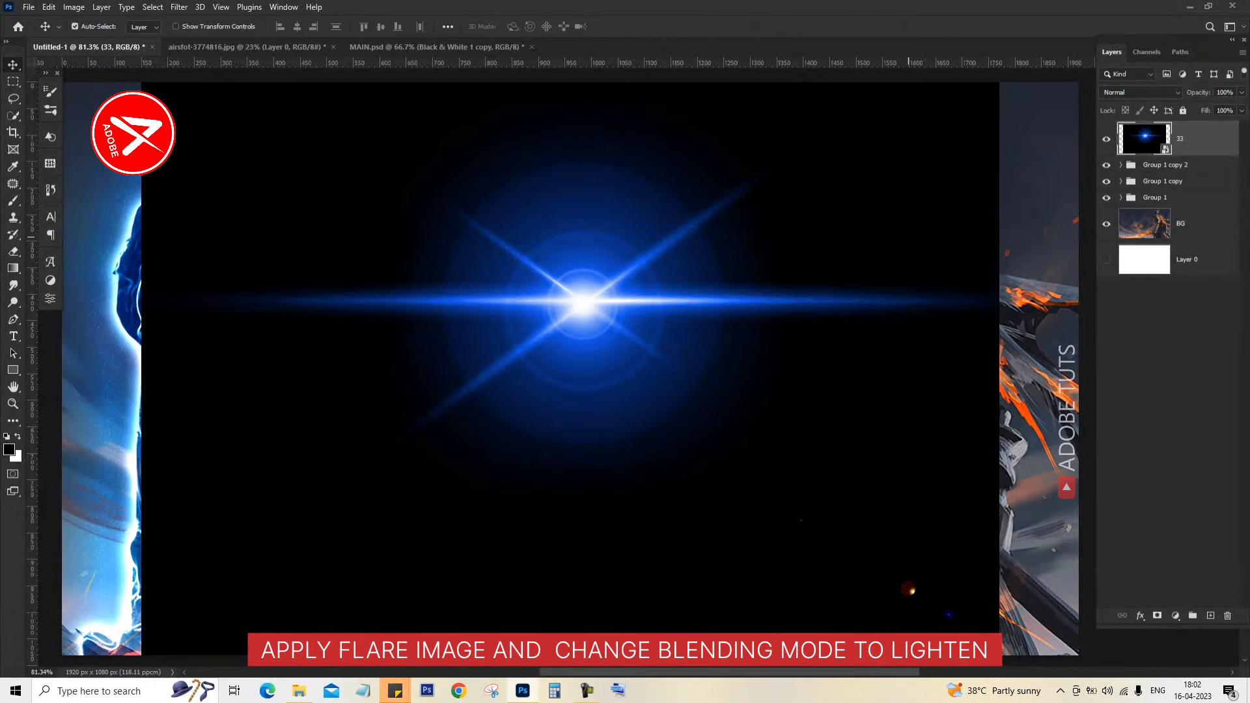
{"action": "right_click", "coordinate": [1110, 244]}
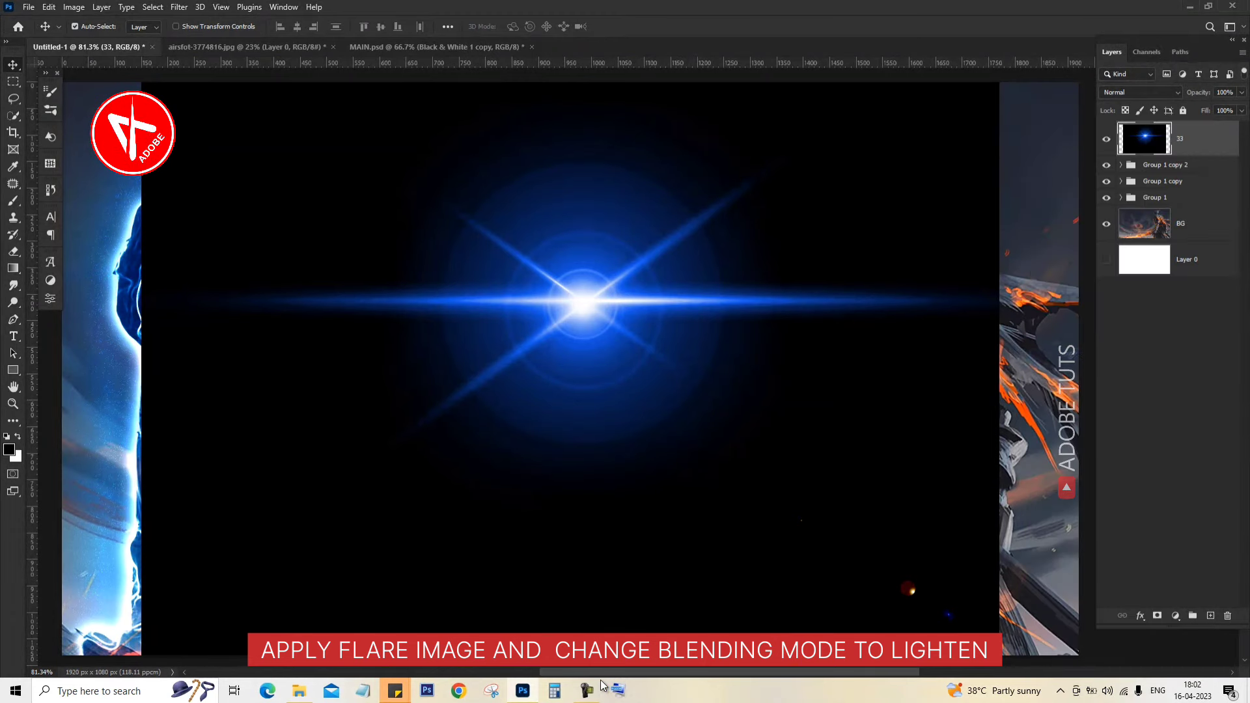
{"action": "left_click", "coordinate": [1139, 91]}
{"action": "left_click", "coordinate": [1139, 192]}
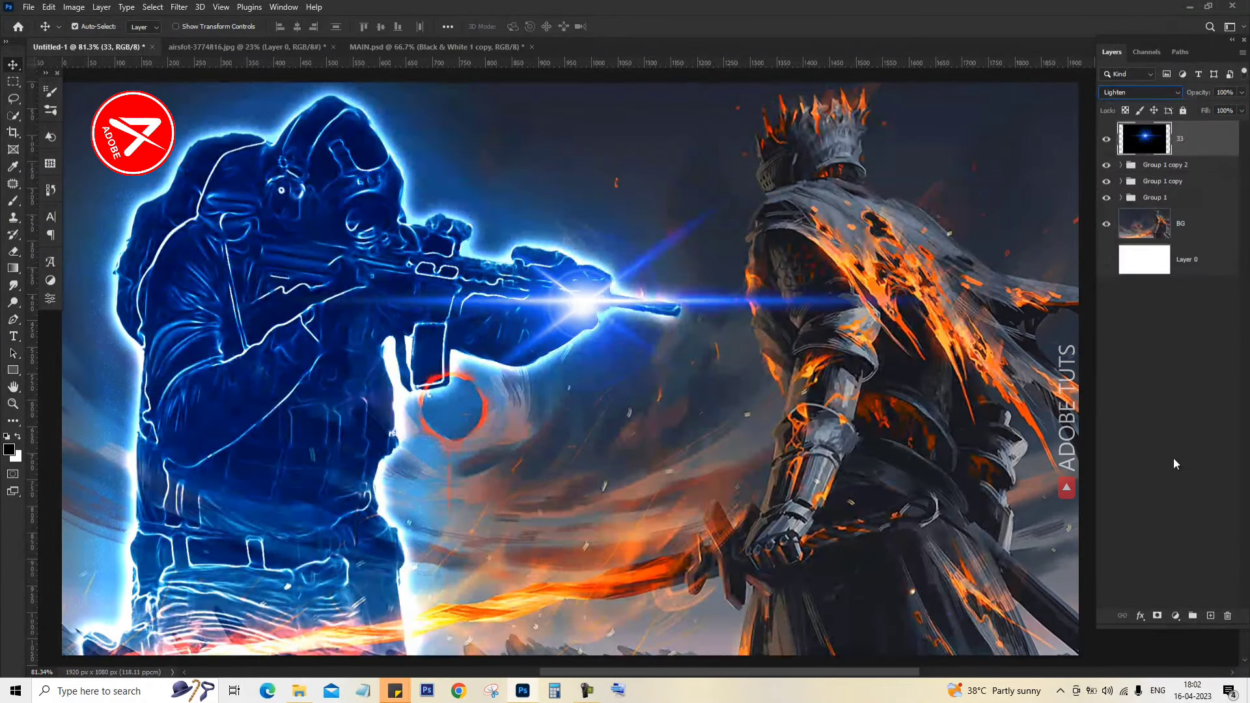
- Rotate and move the flare onto the soldier's gun muzzle
{"action": "key", "text": "ctrl+t"}
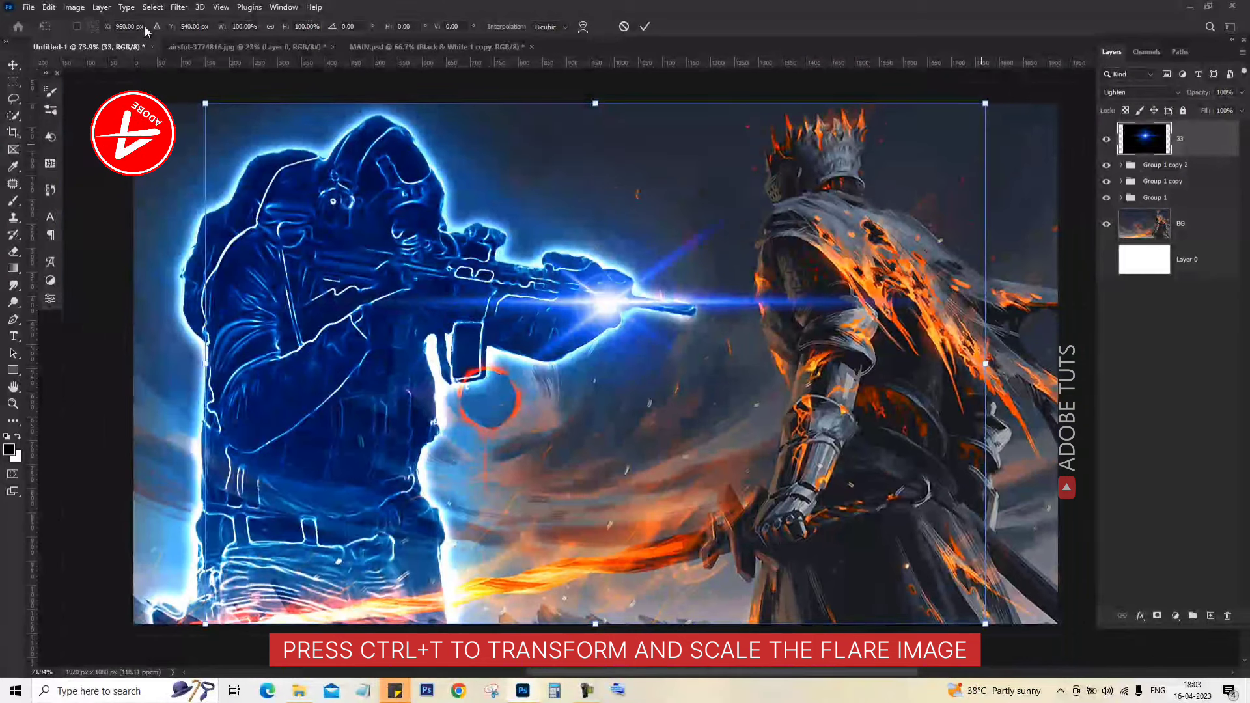
{"action": "mouse_move", "coordinate": [196, 98]}
{"action": "left_mouse_down"}
{"action": "mouse_move", "coordinate": [238, 60]}
{"action": "mouse_move", "coordinate": [228, 75]}
{"action": "left_mouse_up"}
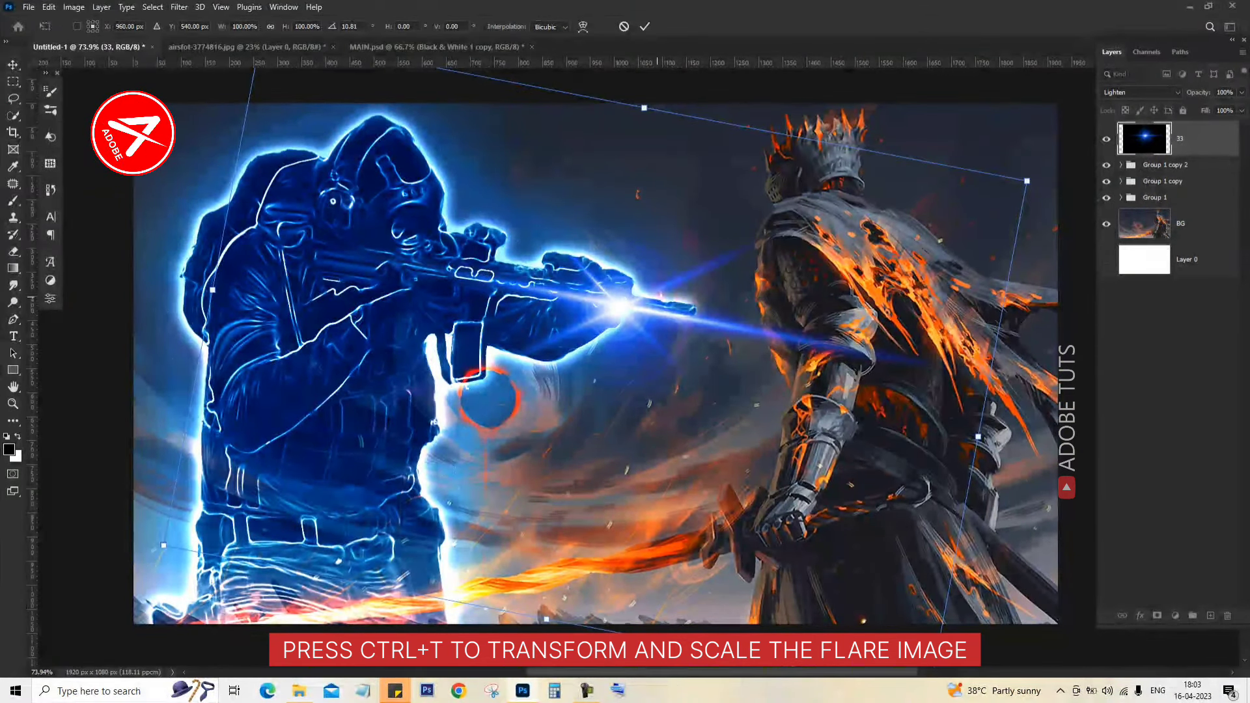
{"action": "left_click_drag", "start_coordinate": [667, 290], "coordinate": [674, 305]}
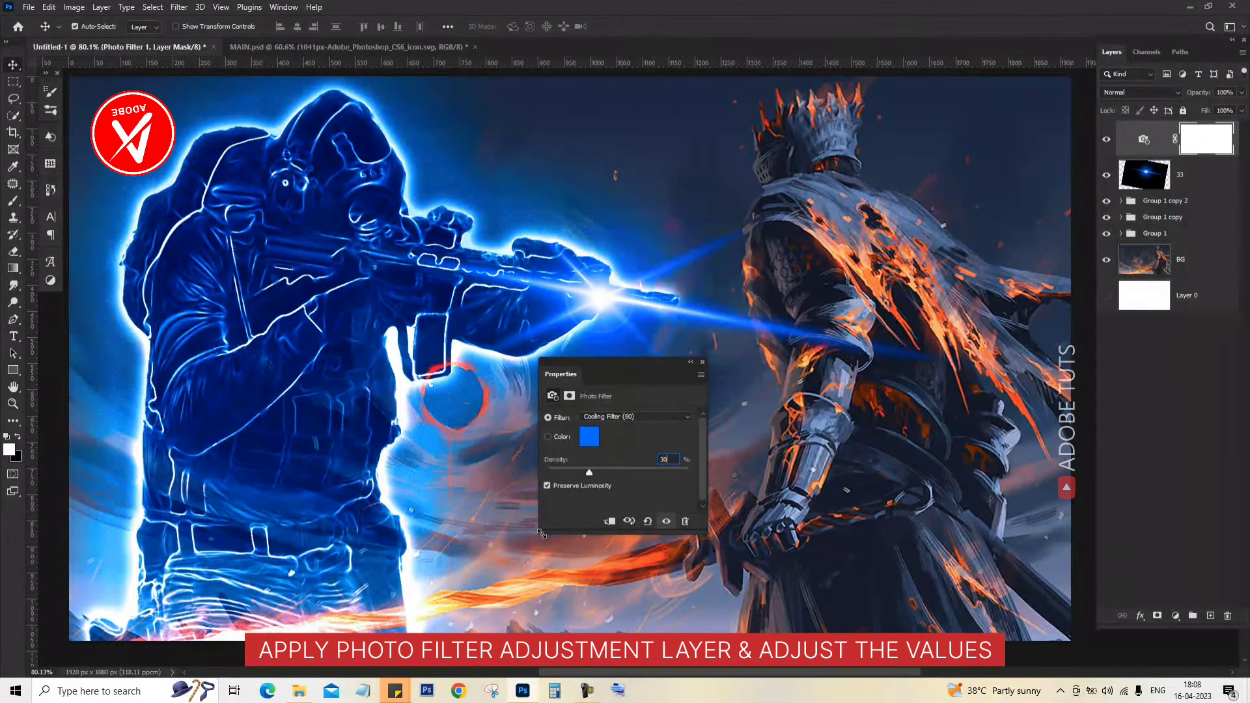
- Set the photo filter density to 30 and draw a black rectangle bar across the lower left
{"action": "key", "text": "Return"}
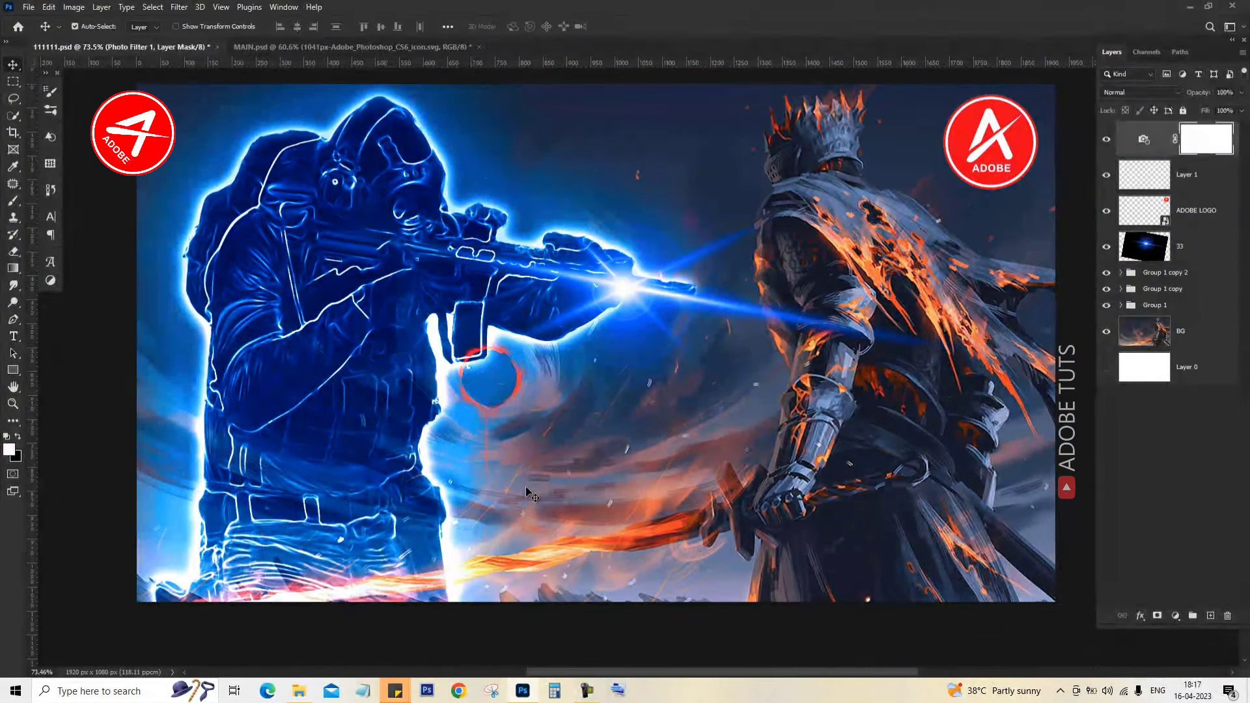
{"action": "left_click", "coordinate": [14, 370]}
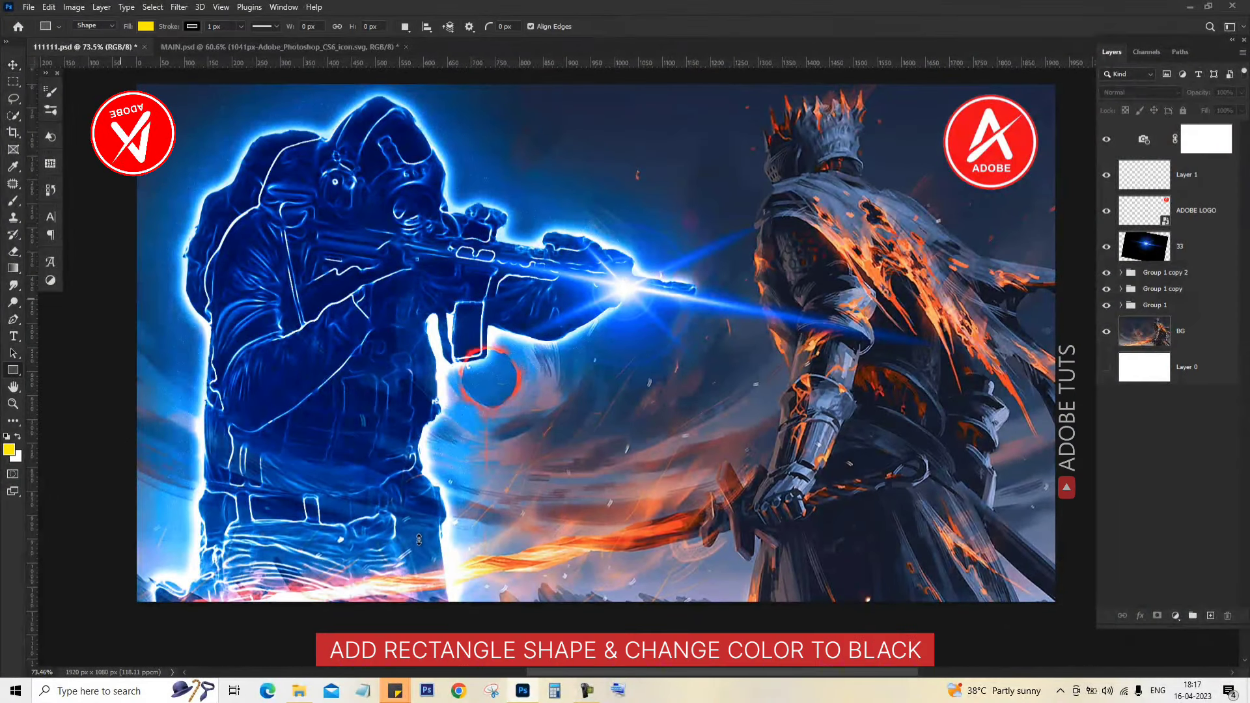
{"action": "left_click", "coordinate": [146, 26]}
{"action": "left_click", "coordinate": [63, 95]}
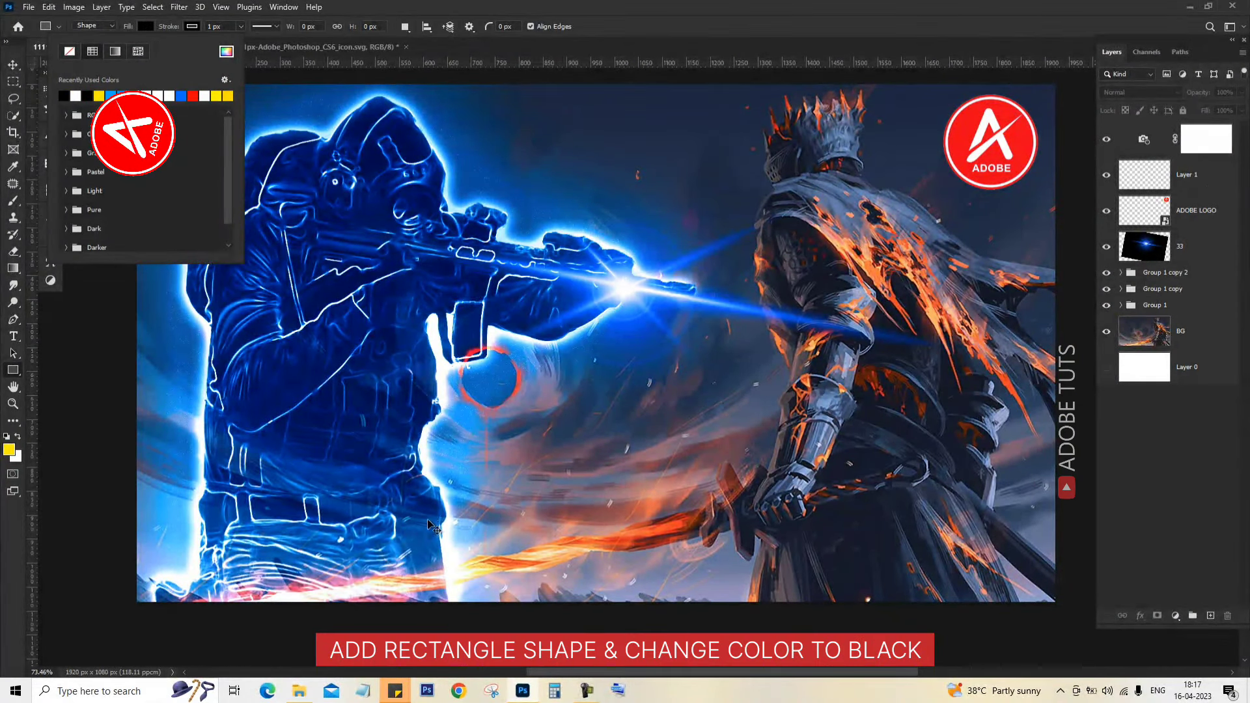
{"action": "left_click", "coordinate": [447, 533]}
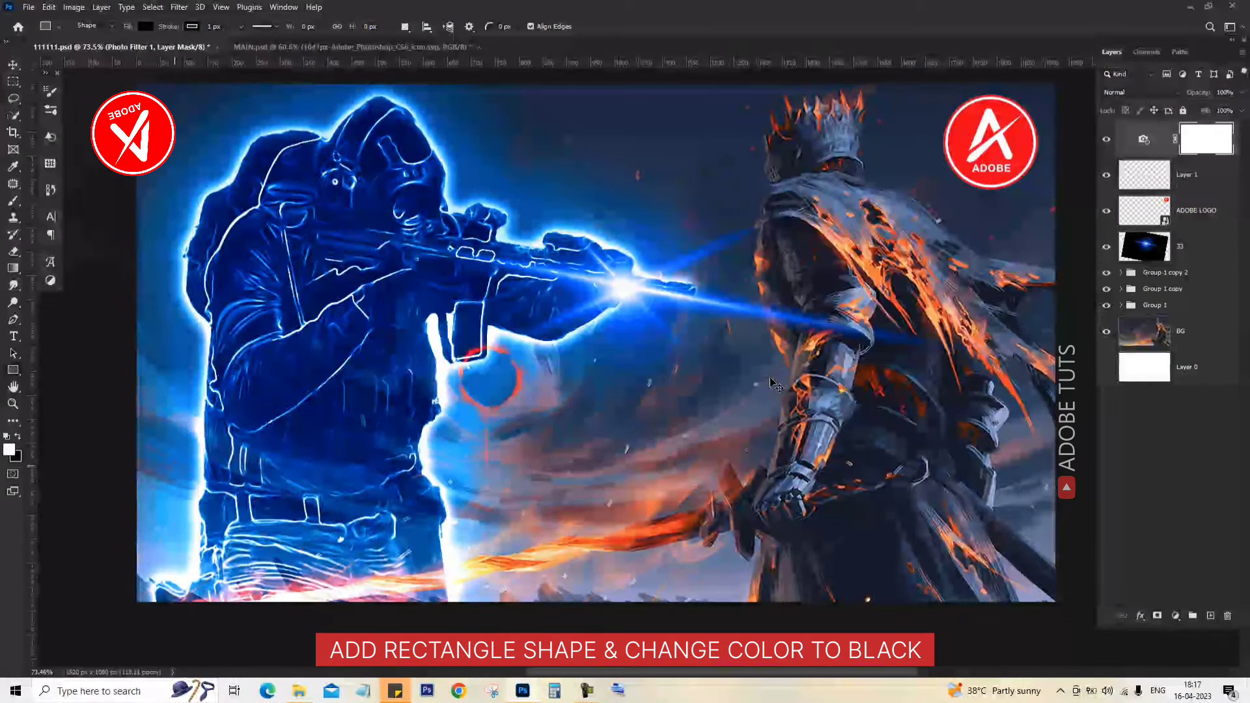
{"action": "left_click_drag", "start_coordinate": [174, 466], "coordinate": [547, 518]}
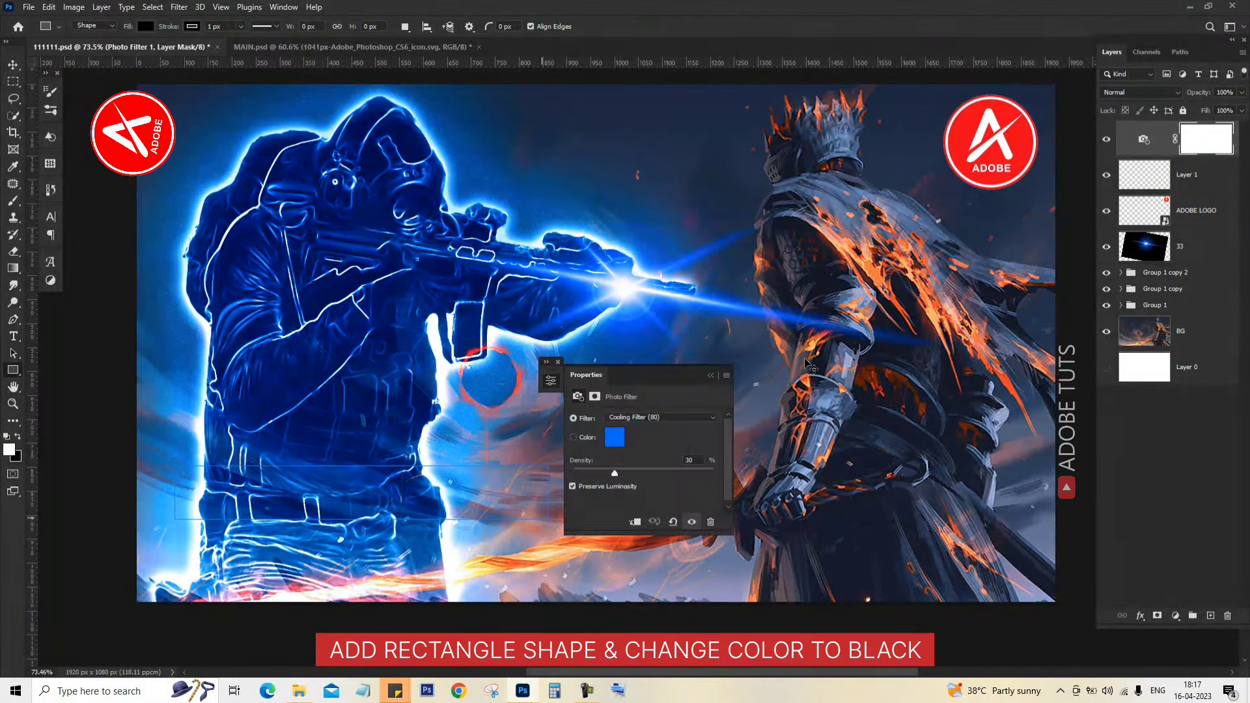
{"action": "left_click", "coordinate": [13, 65]}
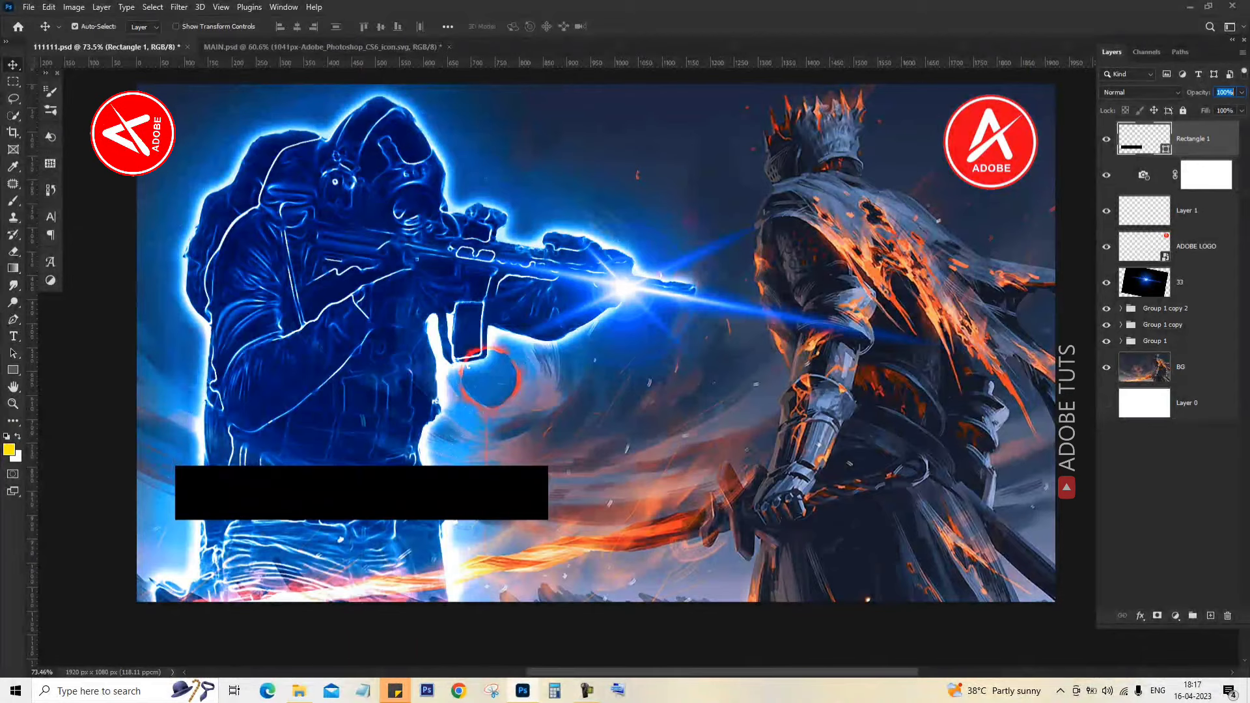
- Set the black bar to 50% opacity and add an enlarged 'LIGHT WARRIOR' title on it
{"action": "type", "text": "50"}
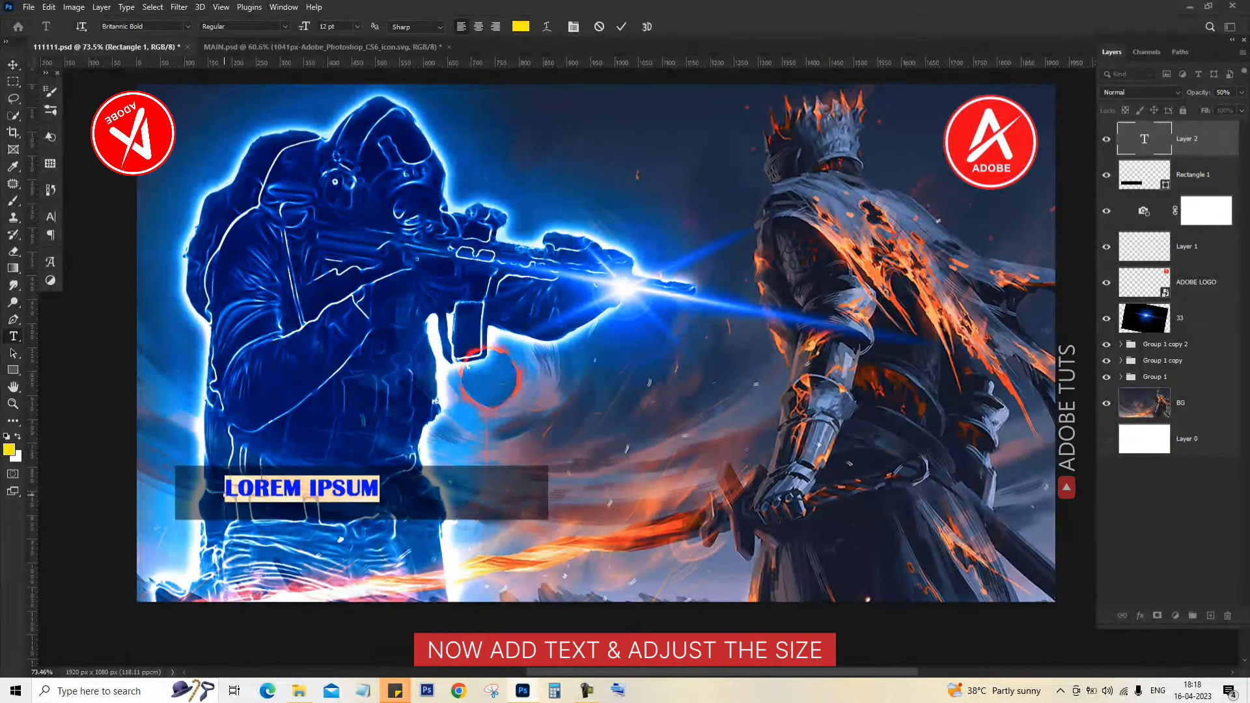
{"action": "type", "text": "LIGHT WA"}
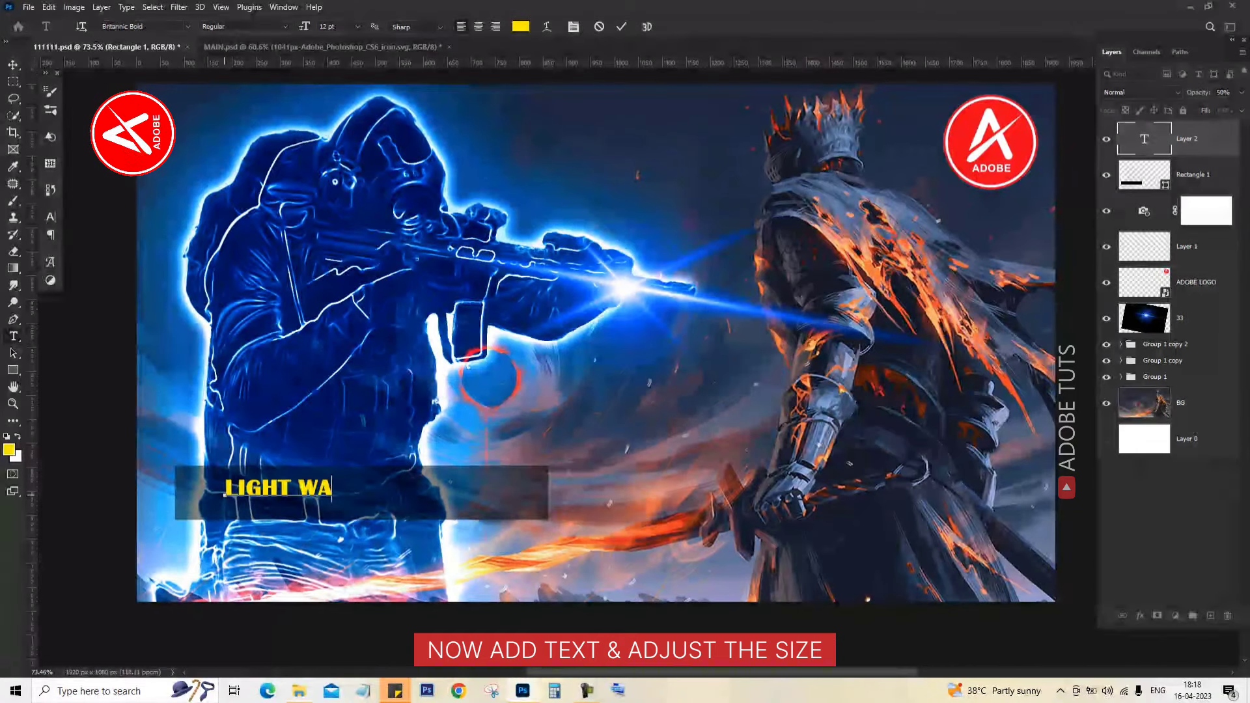
{"action": "type", "text": "RRIOR"}
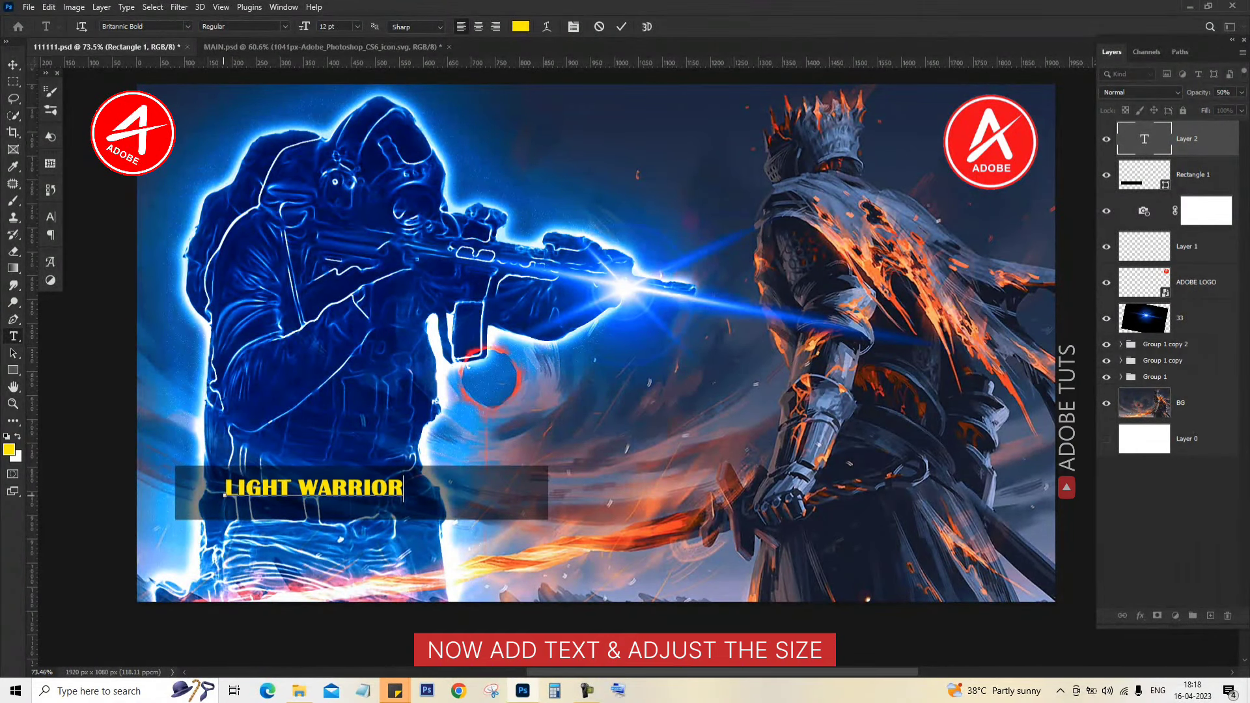
{"action": "key", "text": "ctrl+Return"}
{"action": "key", "text": "ctrl+t"}
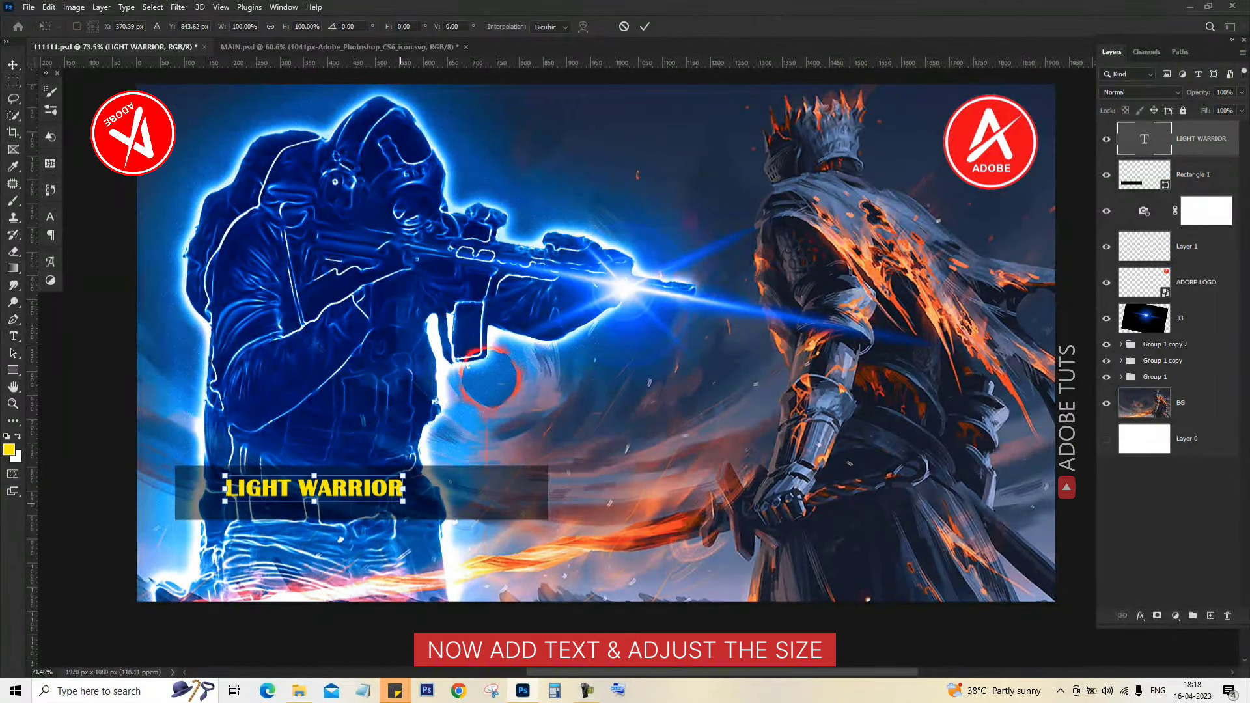
{"action": "left_click_drag", "start_coordinate": [404, 501], "coordinate": [535, 510]}
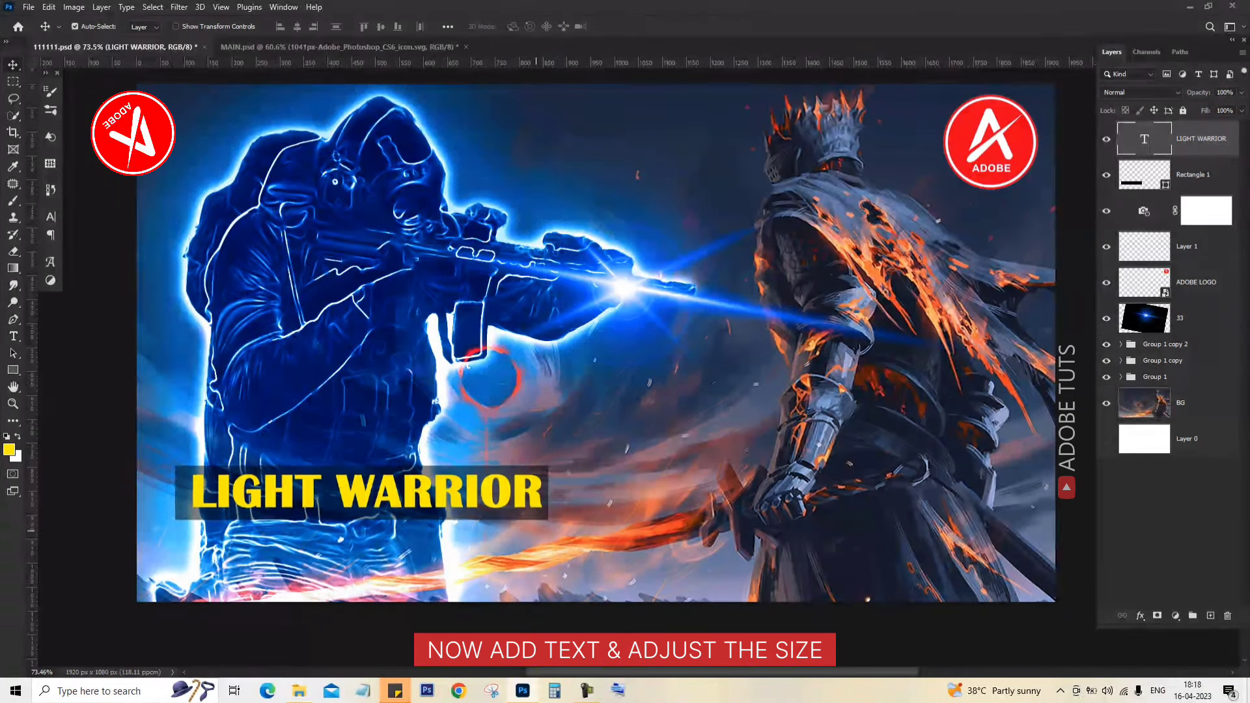
{"action": "key", "text": "Return"}
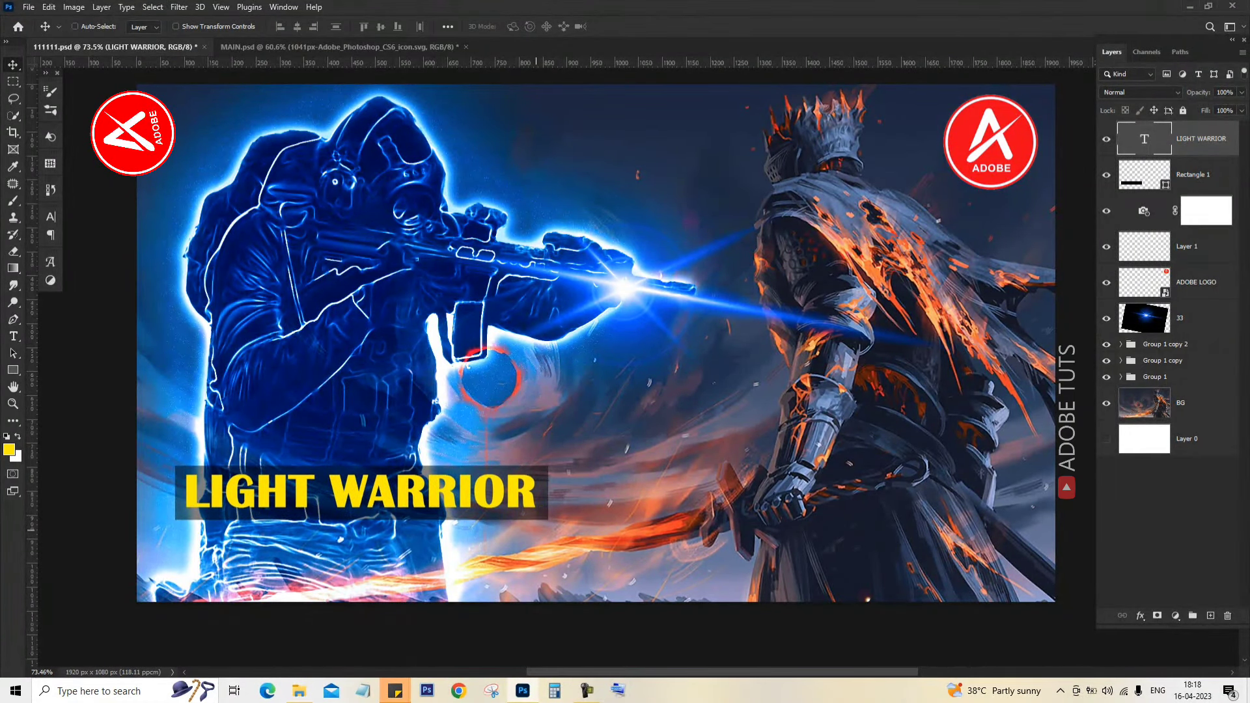
- Scale the title and bar together to 118% and shift them about 30 px right
{"action": "left_click", "coordinate": [1191, 174], "text": "shift"}
{"action": "key", "text": "ctrl+t"}
{"action": "left_click_drag", "start_coordinate": [548, 519], "coordinate": [580, 523]}
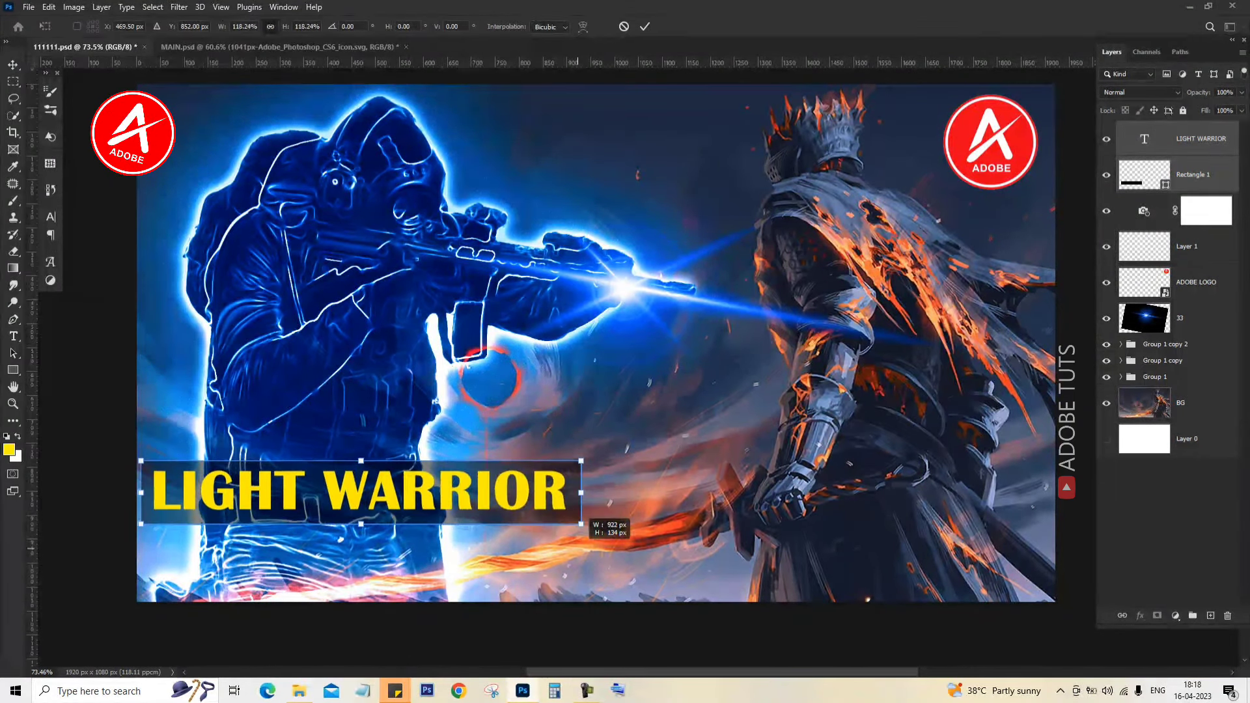
{"action": "left_click_drag", "start_coordinate": [522, 460], "coordinate": [542, 460]}
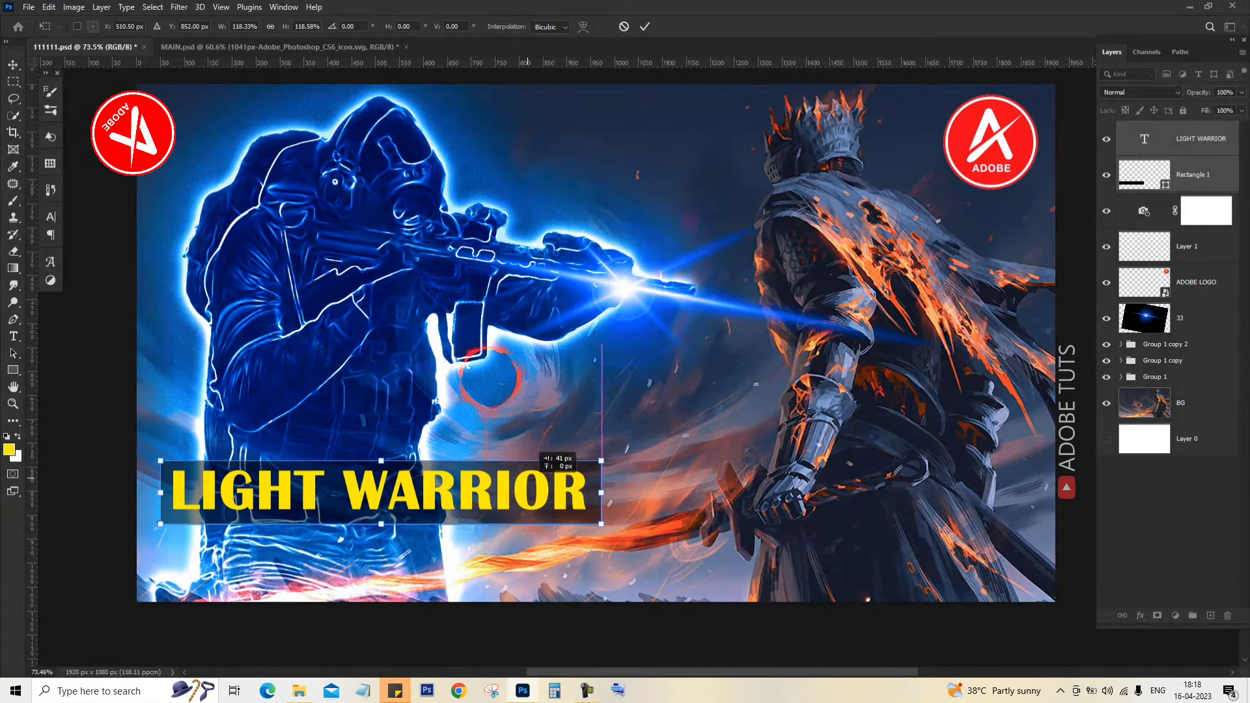
{"action": "key", "text": "Return"}
{"action": "key", "text": "Tab"}
{"action": "key", "text": "ctrl+0"}
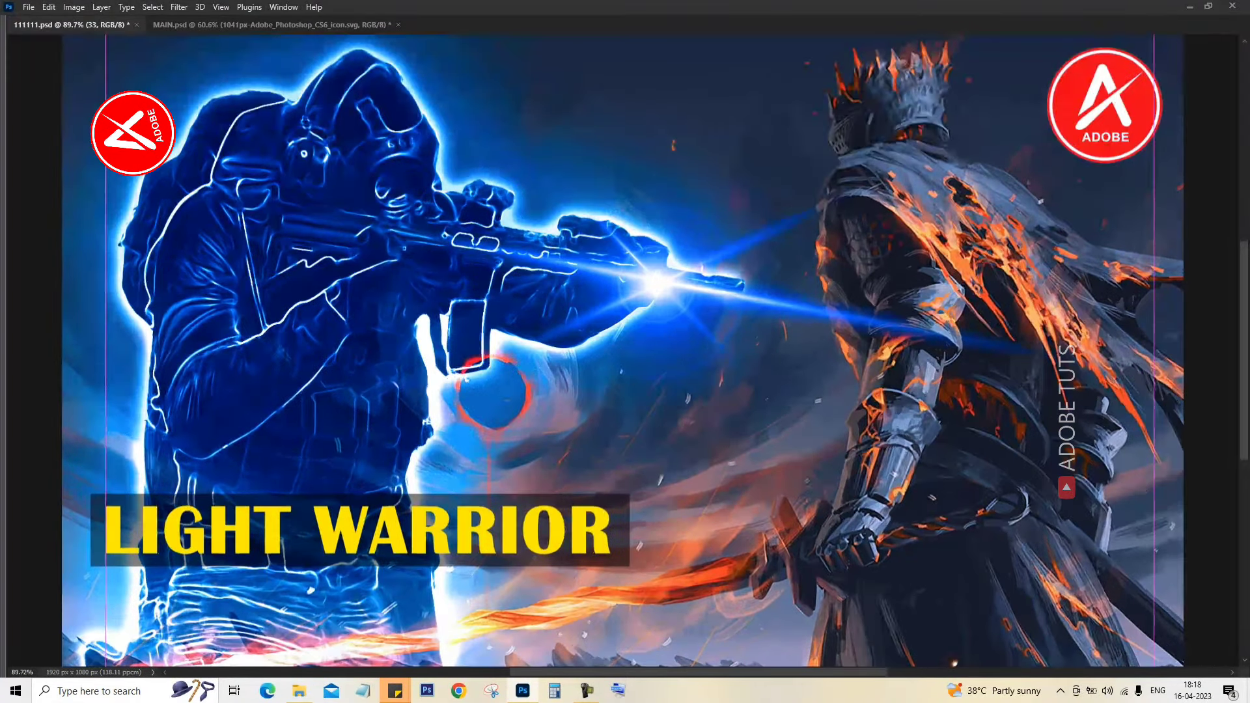